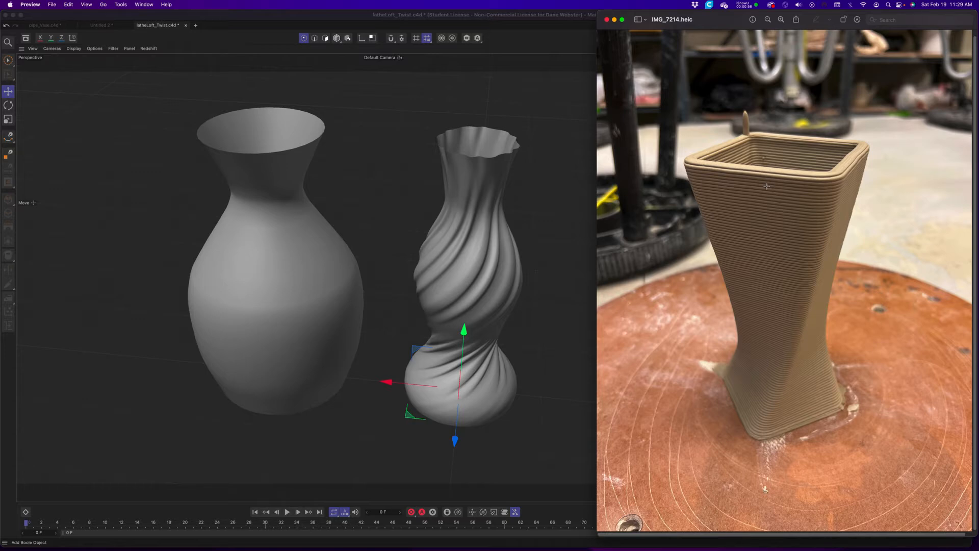
# - Examine the example lathed vase and the twisted lofted vase from several angles
pyautogui.click(561, 231)
pyautogui.keyDown('alt'); pyautogui.moveTo(561, 231); pyautogui.dragTo(410, 224); pyautogui.keyUp('alt')
pyautogui.click(430, 544)
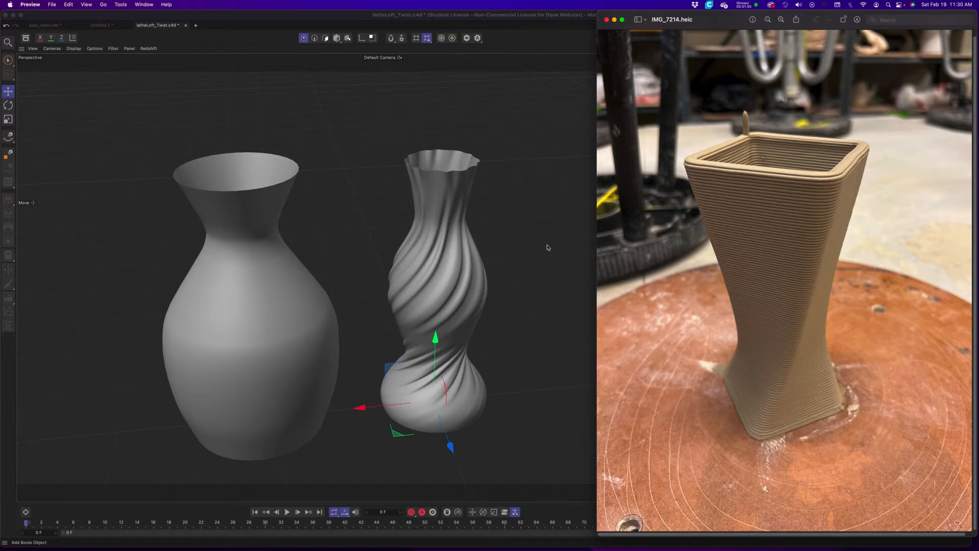
pyautogui.click(485, 280)
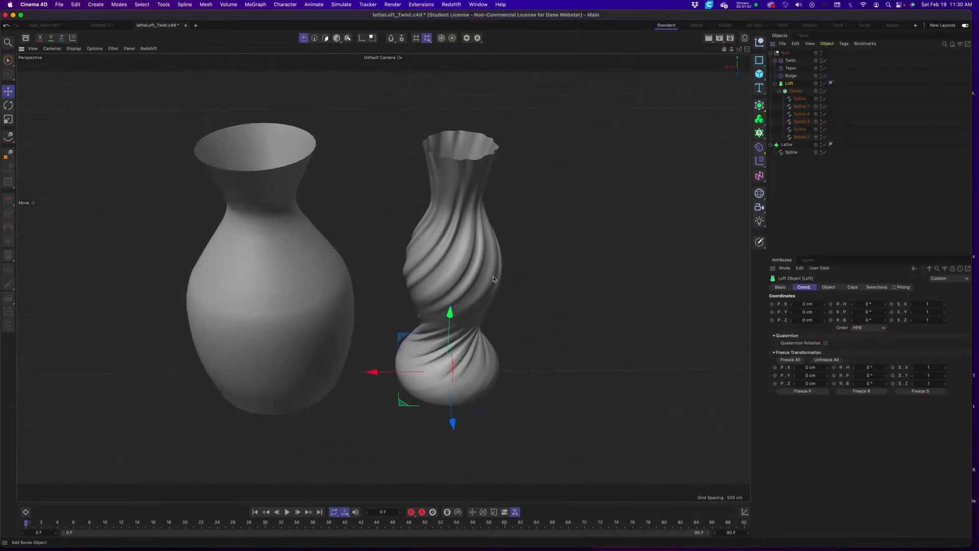
pyautogui.keyDown('alt'); pyautogui.moveTo(496, 283); pyautogui.dragTo(547, 289); pyautogui.keyUp('alt')
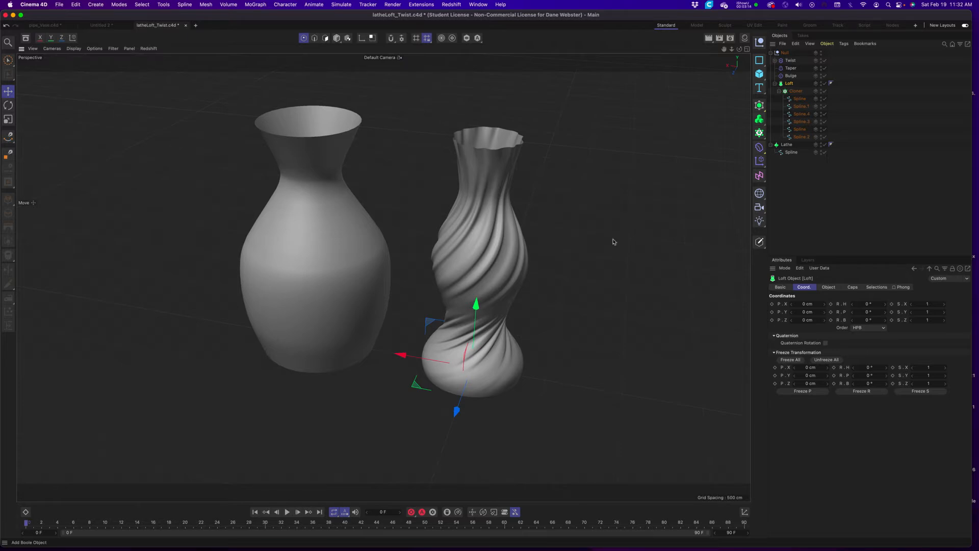
# - Create a new project, show it in four views and frame the Front view with the origin near its lower edge
pyautogui.click(60, 5)
pyautogui.click(74, 24)
pyautogui.middleClick(419, 281)
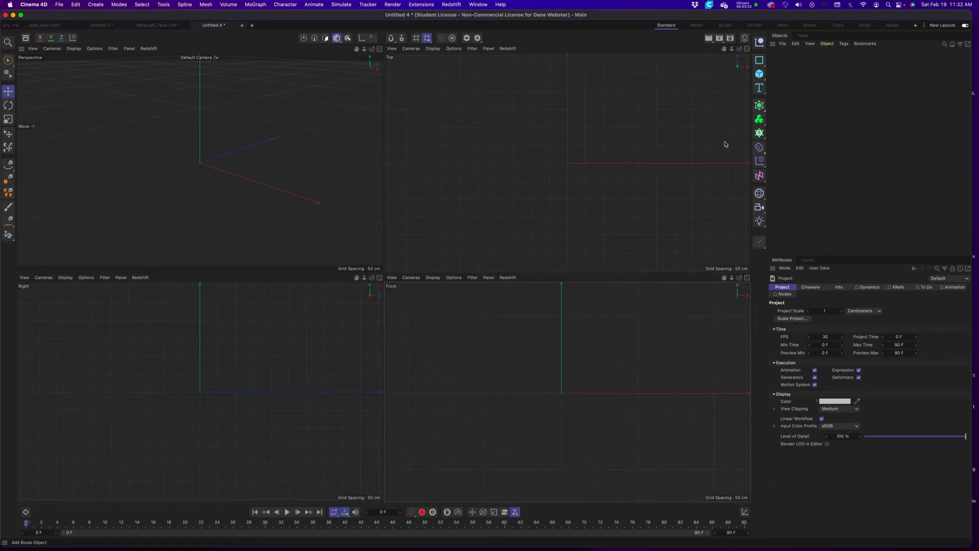
pyautogui.keyDown('alt'); pyautogui.moveTo(567, 400); pyautogui.dragTo(586, 463, button='middle'); pyautogui.keyUp('alt')
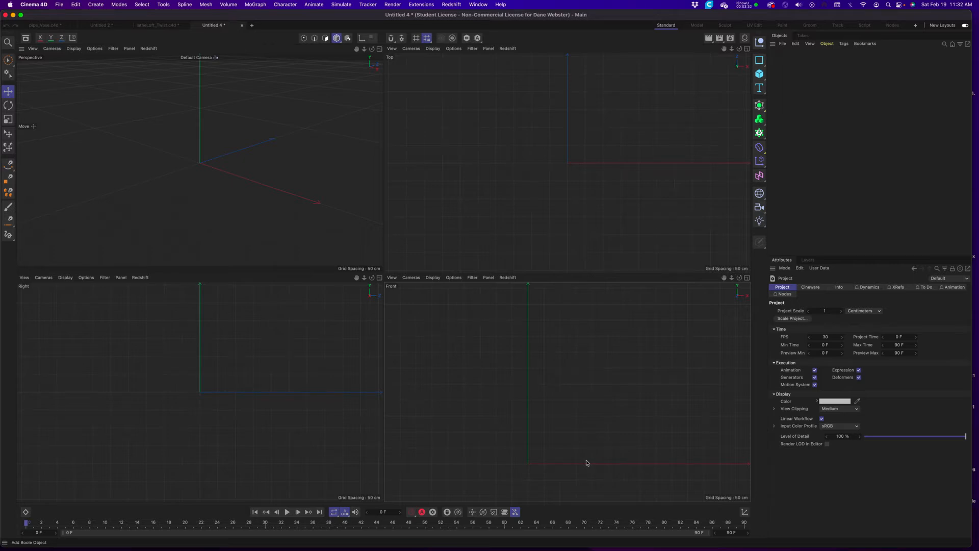
pyautogui.click(758, 60)
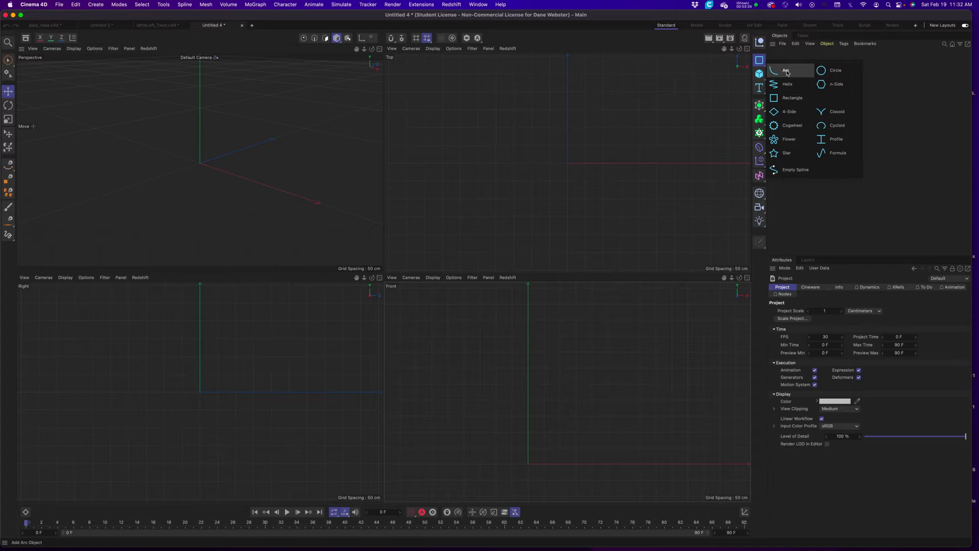
pyautogui.click(792, 99)
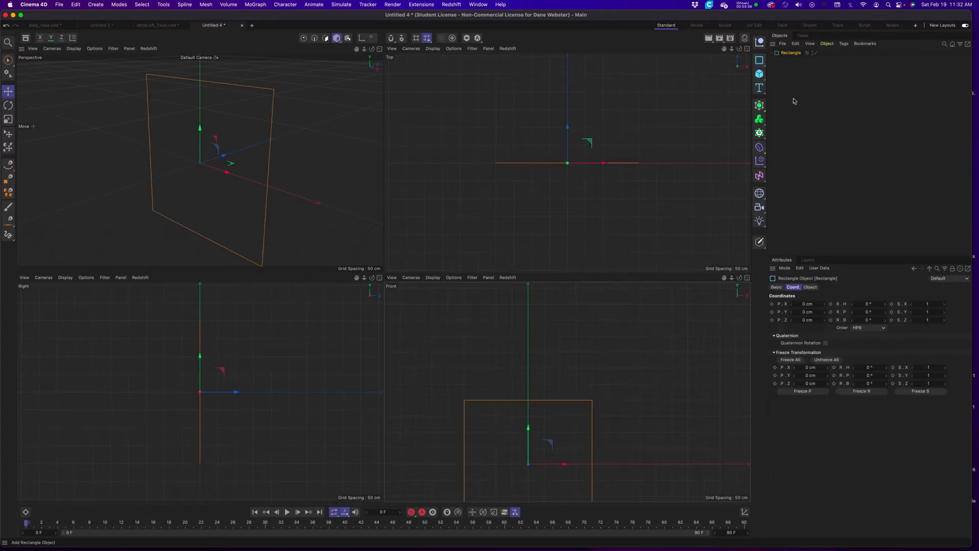
pyautogui.click(809, 287)
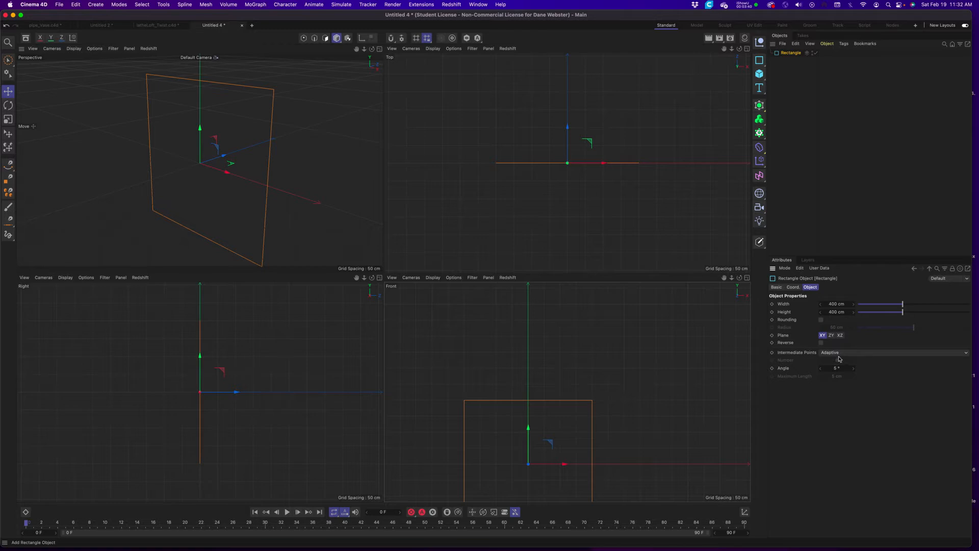
pyautogui.click(833, 336)
pyautogui.click(840, 335)
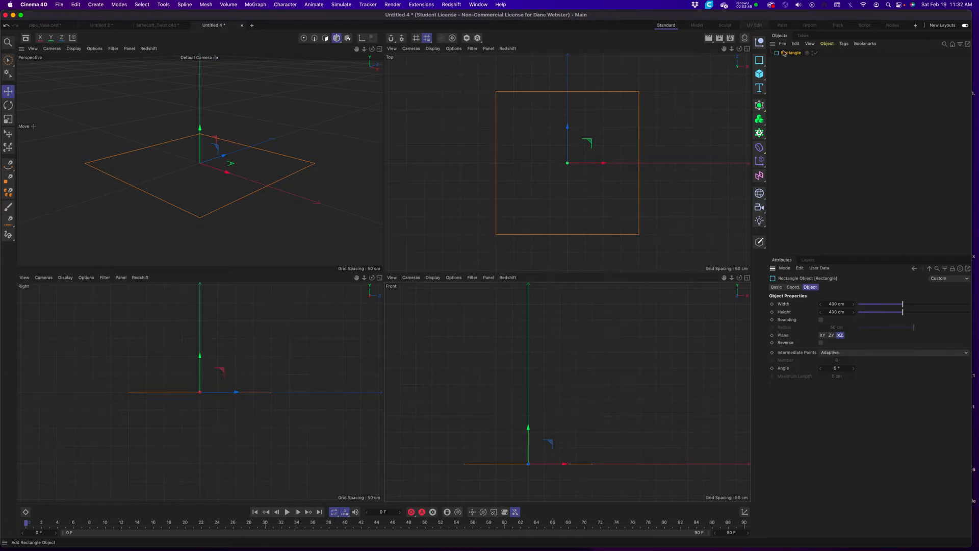
pyautogui.press('Delete')
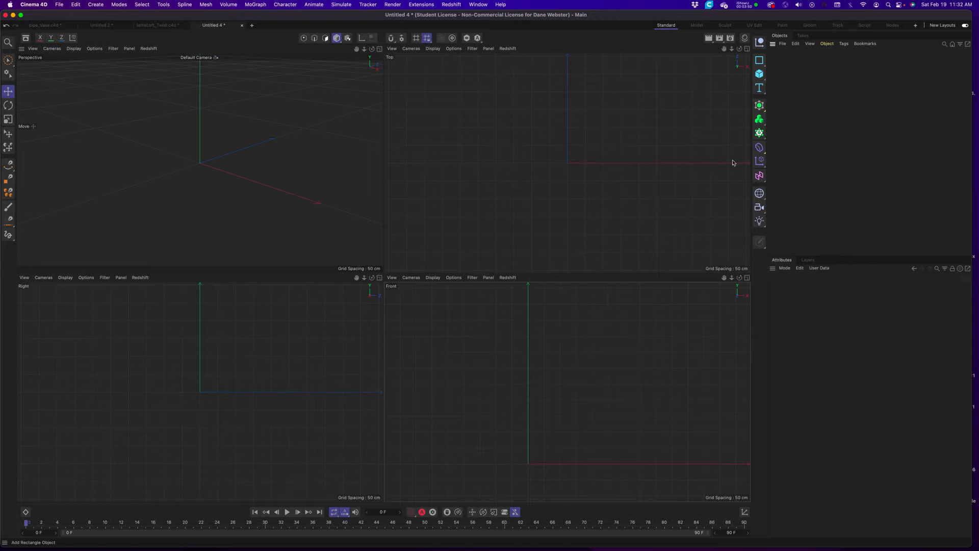
pyautogui.middleClick(721, 380)
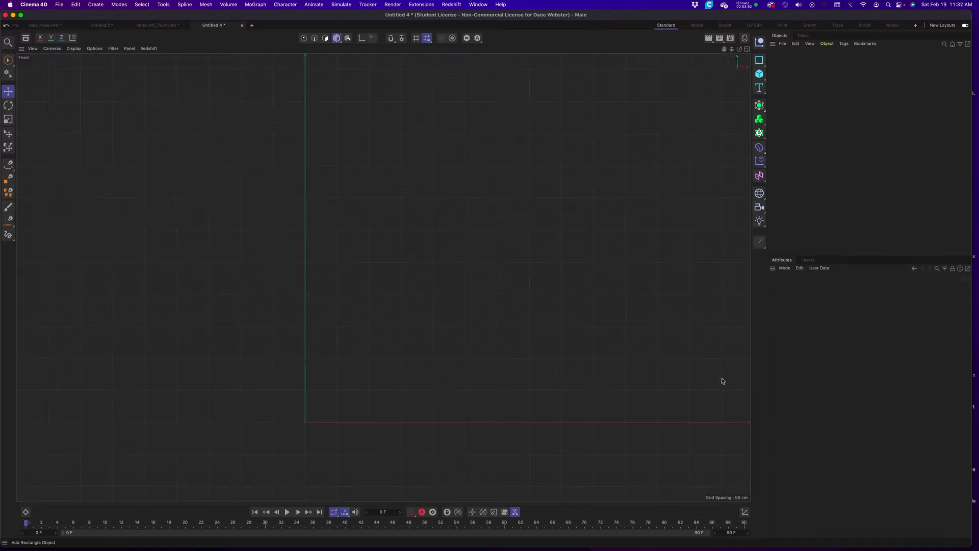
pyautogui.middleClick(570, 367)
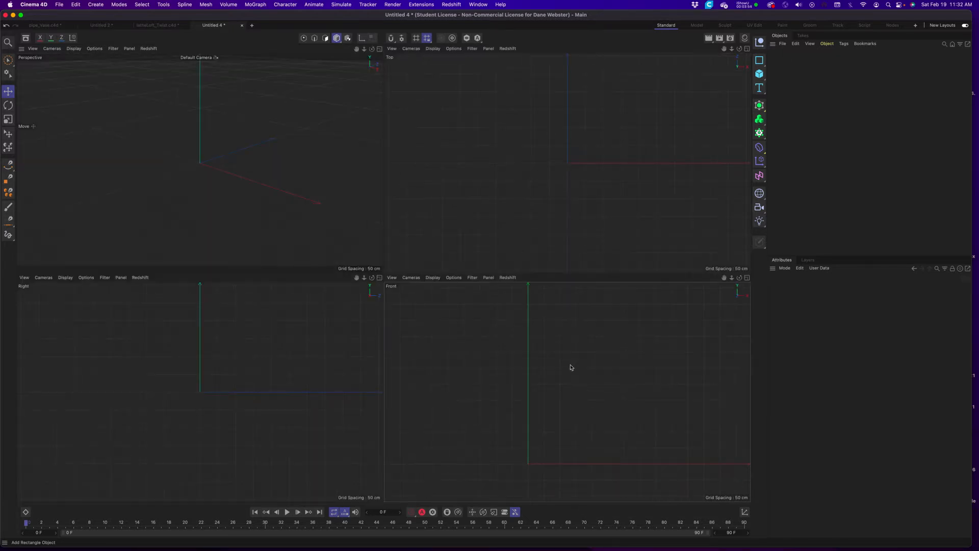
pyautogui.click(760, 105)
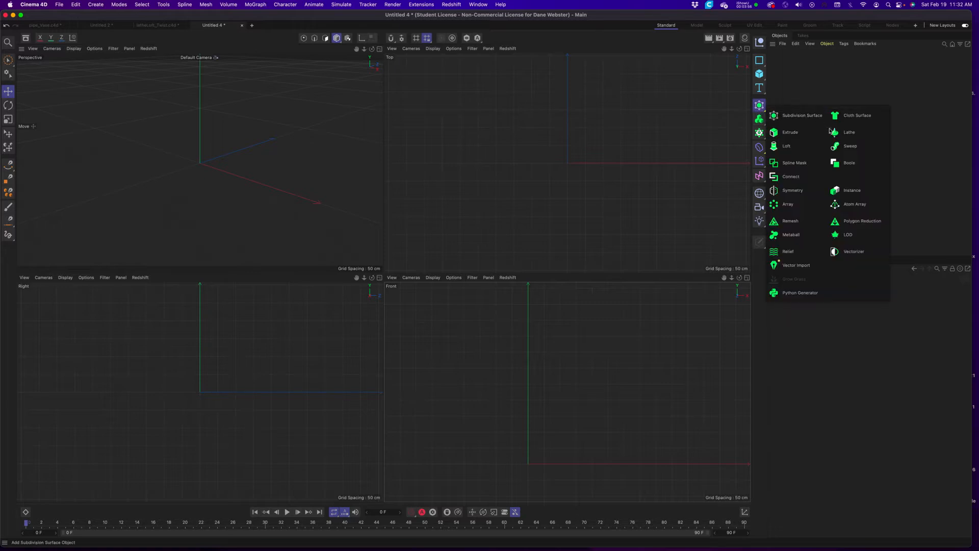
pyautogui.click(665, 372)
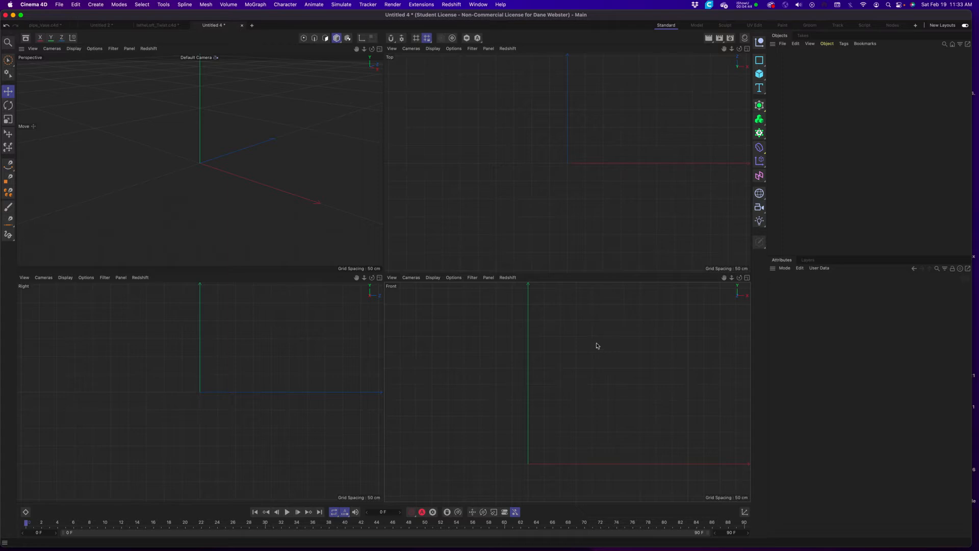
# - Maximize the Front view and activate the Spline Pen
pyautogui.middleClick(604, 397)
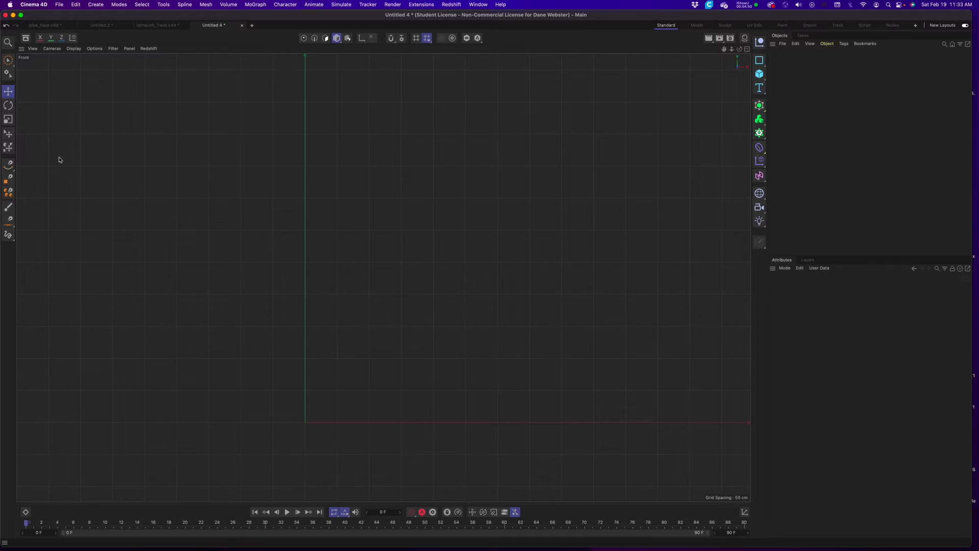
pyautogui.click(9, 165)
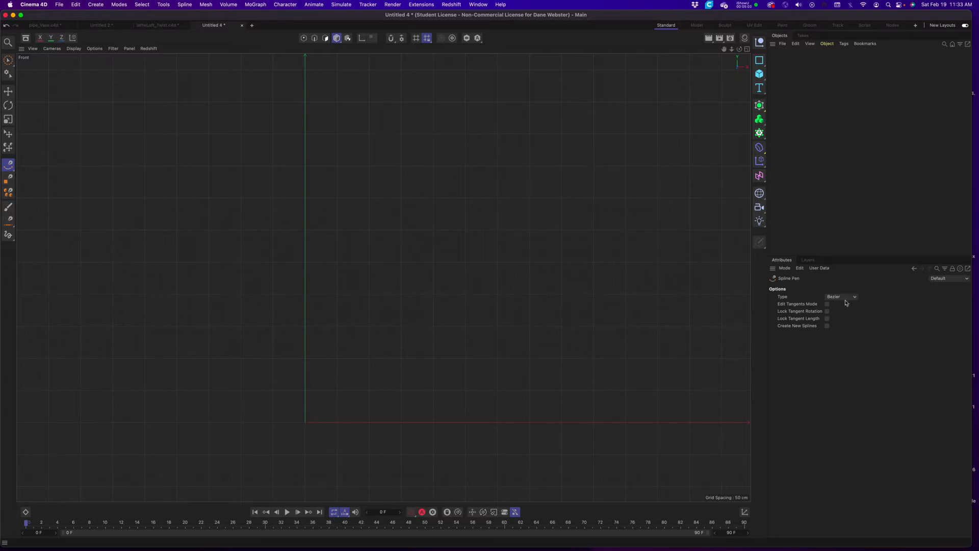
pyautogui.moveTo(409, 305); pyautogui.dragTo(421, 295)
pyautogui.moveTo(440, 241); pyautogui.dragTo(428, 215)
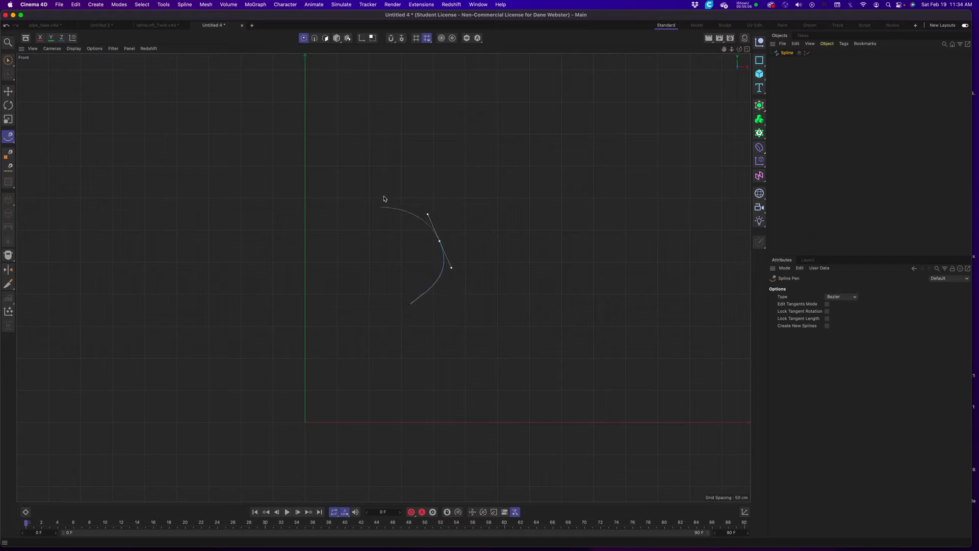
pyautogui.moveTo(369, 187); pyautogui.dragTo(372, 175)
pyautogui.moveTo(470, 130); pyautogui.dragTo(466, 107)
pyautogui.press('super+z')
pyautogui.press('super+z')
pyautogui.press('super+z')
pyautogui.press('super+z')
pyautogui.press('super+z')
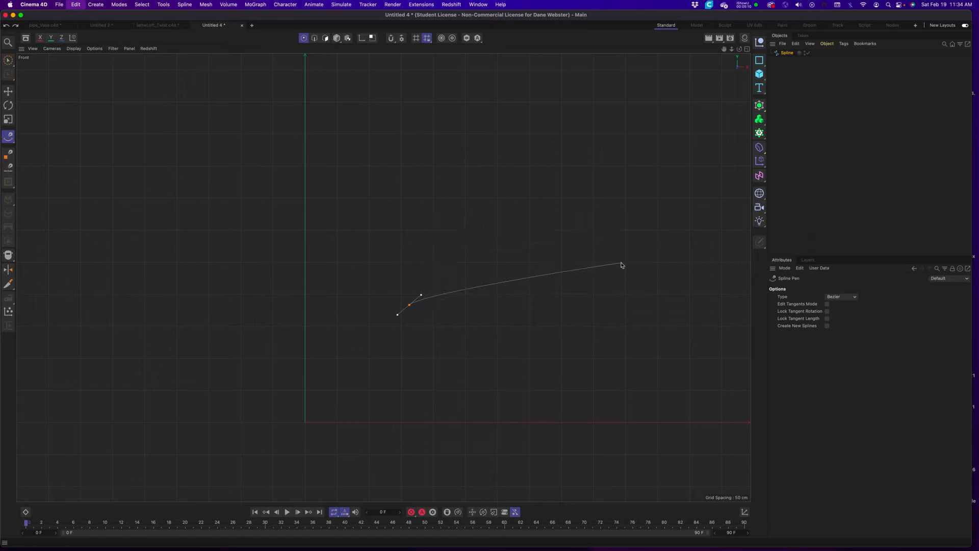
# - Set the Spline Pen's type to B-Spline
pyautogui.click(841, 297)
pyautogui.click(849, 328)
pyautogui.click(438, 401)
pyautogui.click(441, 345)
pyautogui.click(430, 331)
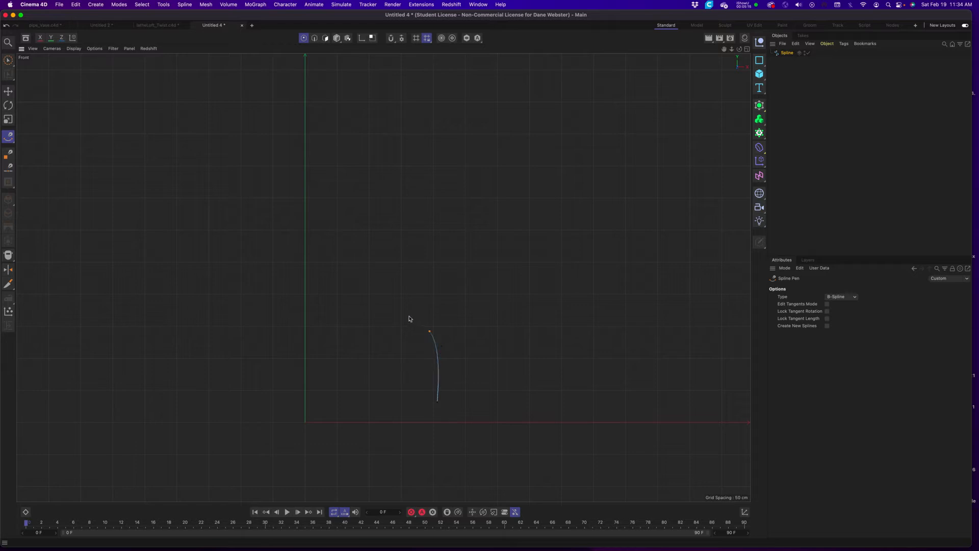
pyautogui.click(390, 296)
pyautogui.click(387, 280)
pyautogui.click(390, 268)
pyautogui.click(398, 267)
pyautogui.click(411, 268)
pyautogui.click(487, 234)
pyautogui.click(495, 160)
pyautogui.click(442, 98)
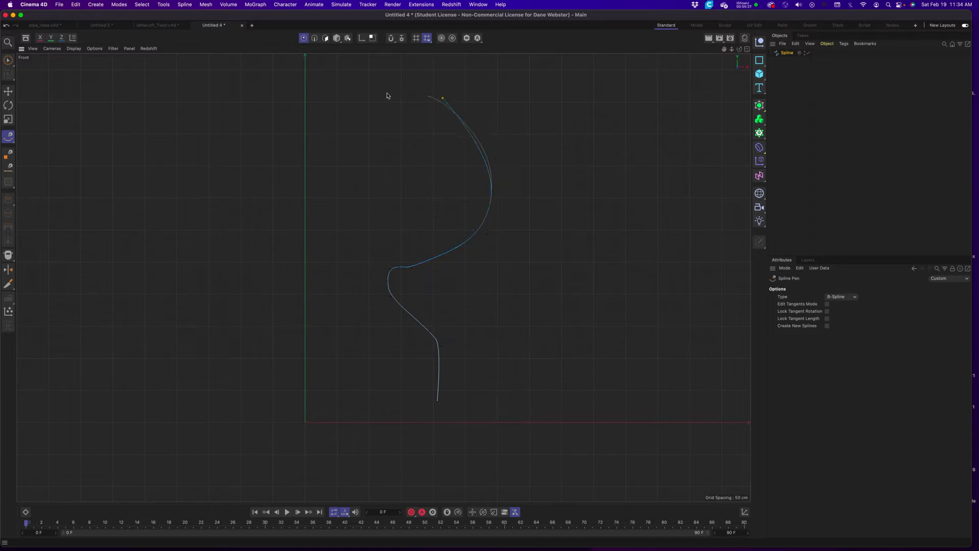
pyautogui.click(355, 88)
pyautogui.press('Delete')
pyautogui.click(8, 137)
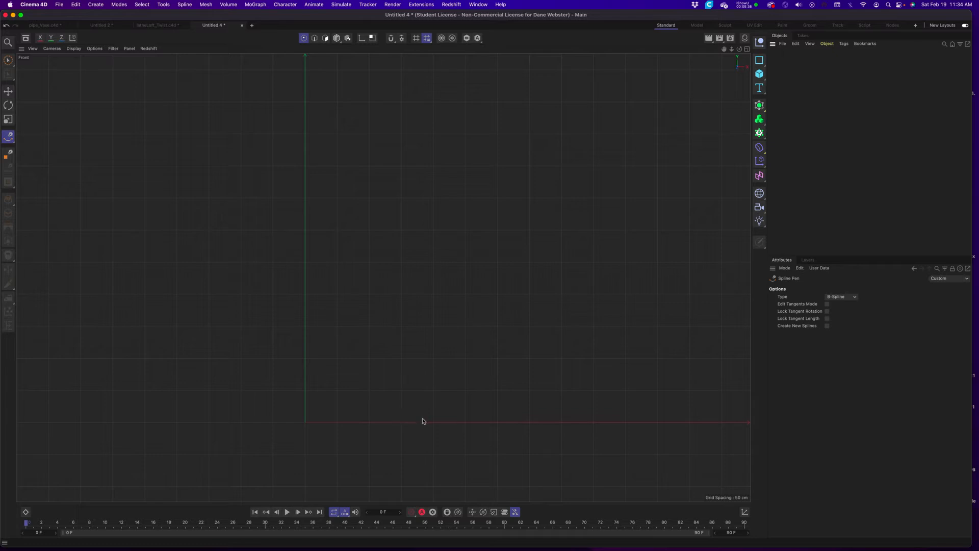
pyautogui.click(427, 419)
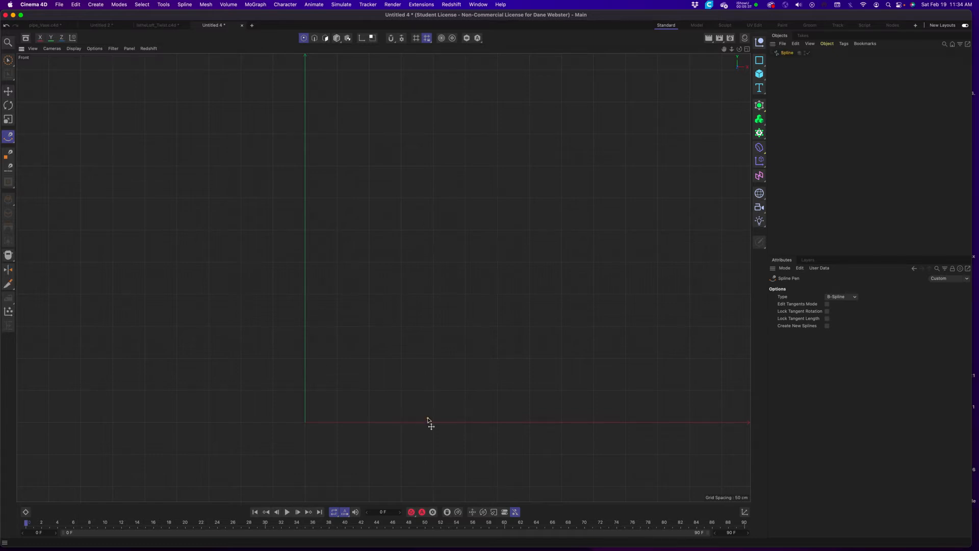
pyautogui.click(427, 384)
pyautogui.click(417, 380)
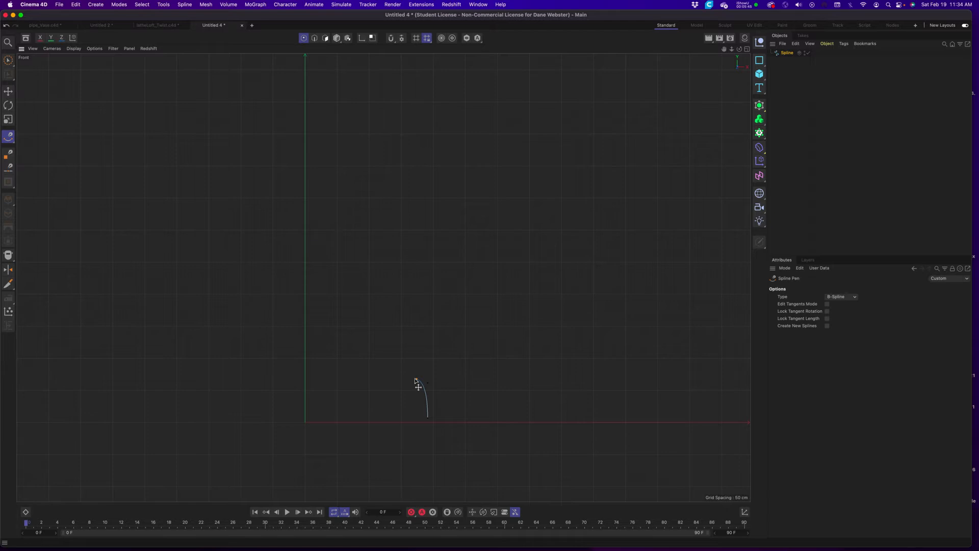
pyautogui.click(363, 366)
pyautogui.click(331, 291)
pyautogui.click(340, 260)
pyautogui.click(371, 225)
pyautogui.click(382, 185)
pyautogui.click(375, 131)
pyautogui.click(356, 97)
pyautogui.press('super+z')
pyautogui.press('super+z')
pyautogui.press('super+z')
pyautogui.press('super+z')
pyautogui.press('super+z')
pyautogui.press('super+z')
pyautogui.press('super+z')
pyautogui.press('super+z')
pyautogui.press('super+z')
pyautogui.press('super+z')
pyautogui.press('super+z')
pyautogui.press('super+z')
# - Draw a ten-point open vase profile beside the Y axis, from just above the X axis through a wide belly and narrow neck to a flared rim
pyautogui.click(371, 417)
pyautogui.click(437, 317)
pyautogui.click(446, 234)
pyautogui.click(408, 161)
pyautogui.click(376, 128)
pyautogui.click(359, 106)
pyautogui.click(363, 90)
pyautogui.click(371, 83)
pyautogui.click(384, 77)
pyautogui.click(389, 66)
pyautogui.press('Return')
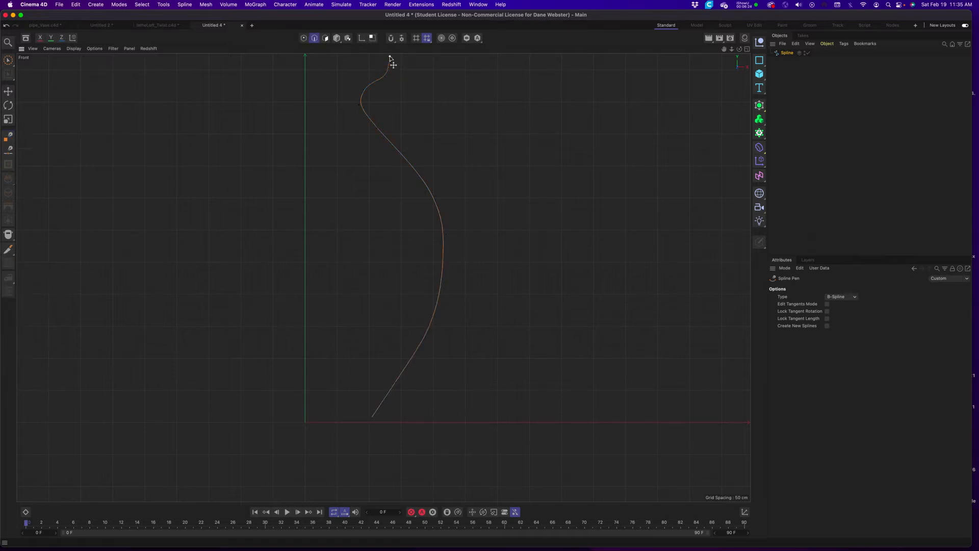
# - Move the control point at the profile spline's neck in point mode to adjust the neck curve
pyautogui.moveTo(351, 102); pyautogui.dragTo(367, 109)
pyautogui.click(7, 92)
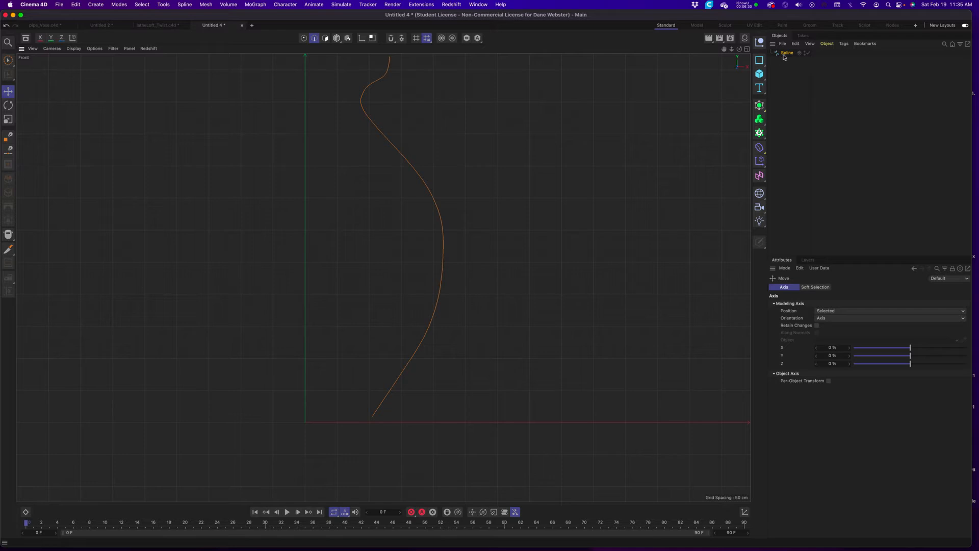
pyautogui.click(303, 38)
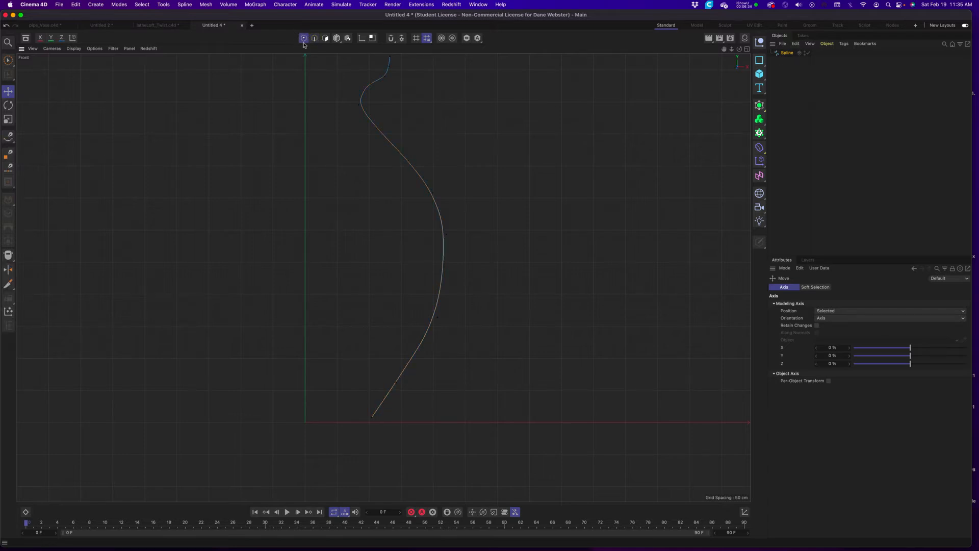
pyautogui.click(315, 39)
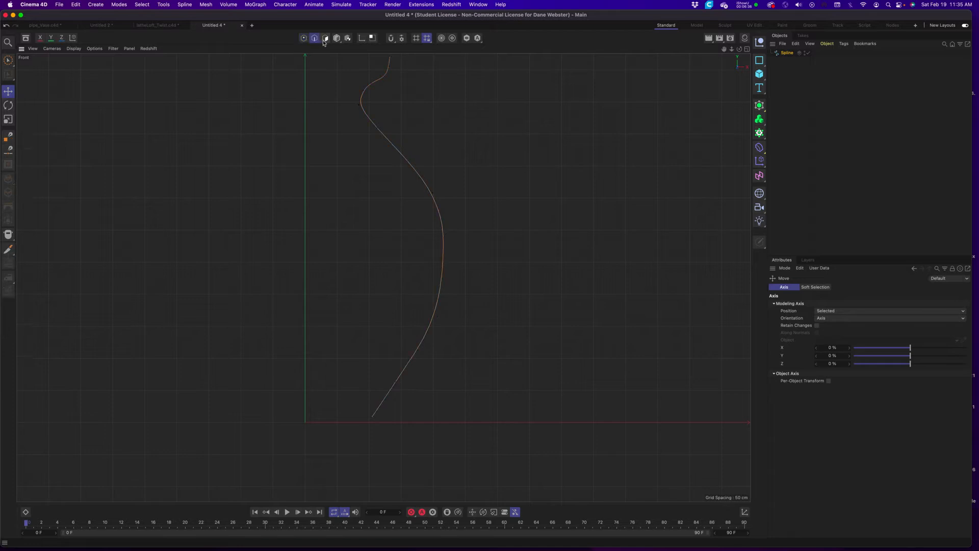
pyautogui.click(326, 40)
pyautogui.click(304, 40)
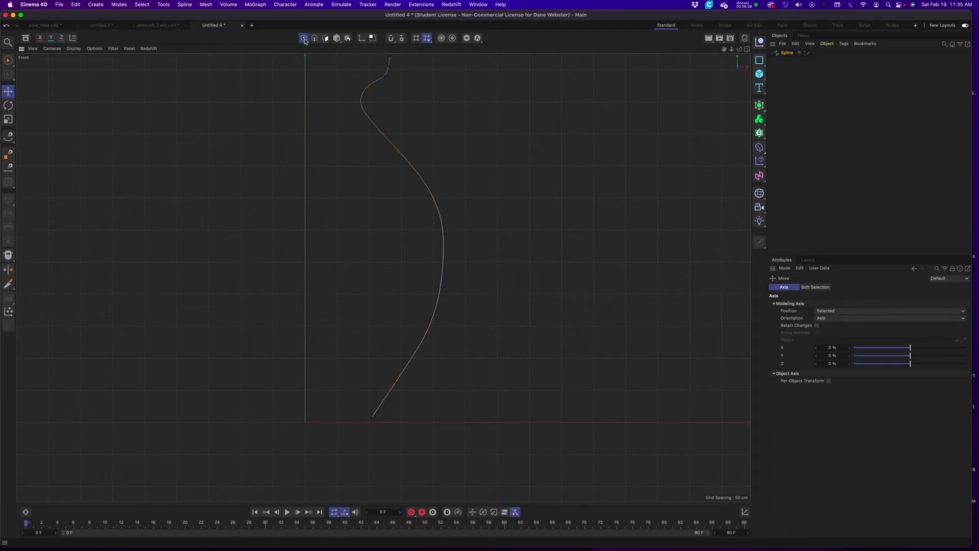
pyautogui.click(360, 105)
pyautogui.moveTo(401, 61); pyautogui.dragTo(375, 86)
pyautogui.keyDown('alt'); pyautogui.moveTo(442, 155); pyautogui.dragTo(417, 216, button='middle'); pyautogui.keyUp('alt')
pyautogui.moveTo(385, 111); pyautogui.dragTo(382, 114)
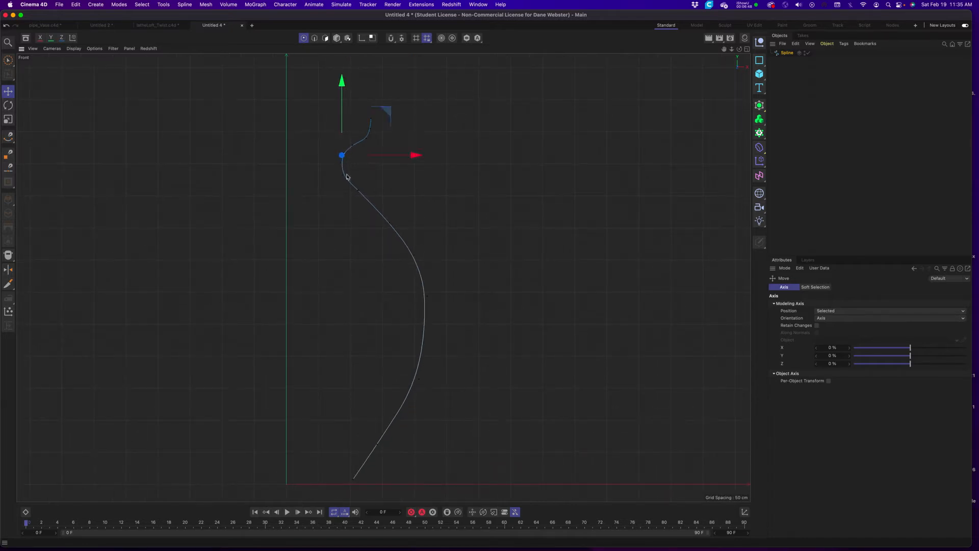
# - Refine the profile spline by slightly moving its points above the neck, at the belly, near the base and at the rim
pyautogui.click(314, 37)
pyautogui.click(304, 38)
pyautogui.click(352, 145)
pyautogui.moveTo(398, 99); pyautogui.dragTo(399, 98)
pyautogui.click(426, 298)
pyautogui.moveTo(472, 256); pyautogui.dragTo(475, 261)
pyautogui.click(378, 444)
pyautogui.moveTo(426, 404); pyautogui.dragTo(426, 406)
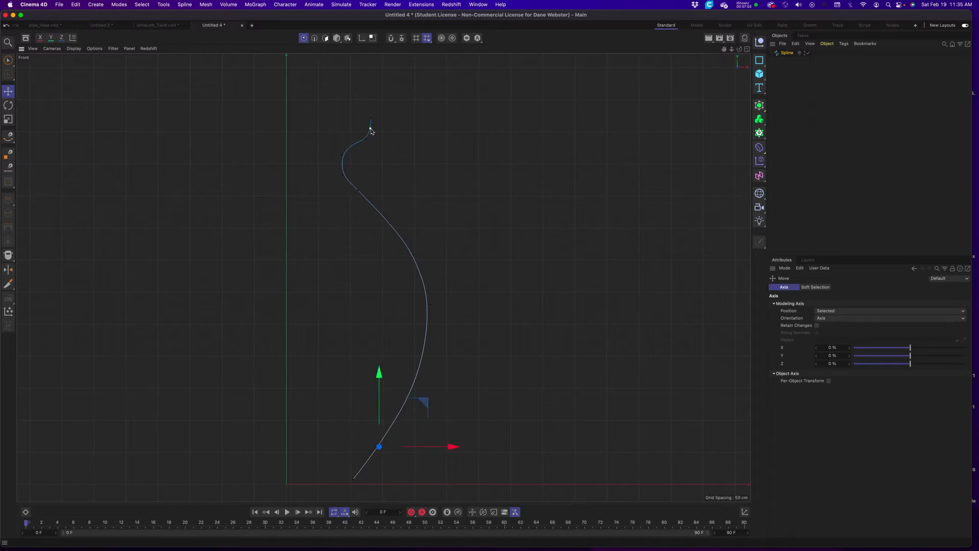
pyautogui.click(370, 129)
pyautogui.moveTo(415, 78); pyautogui.dragTo(418, 85)
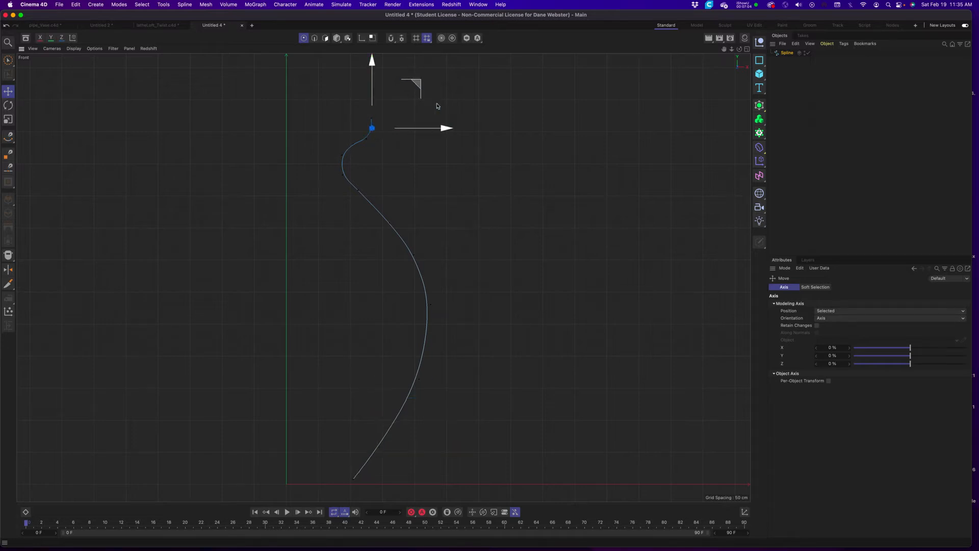
pyautogui.click(797, 142)
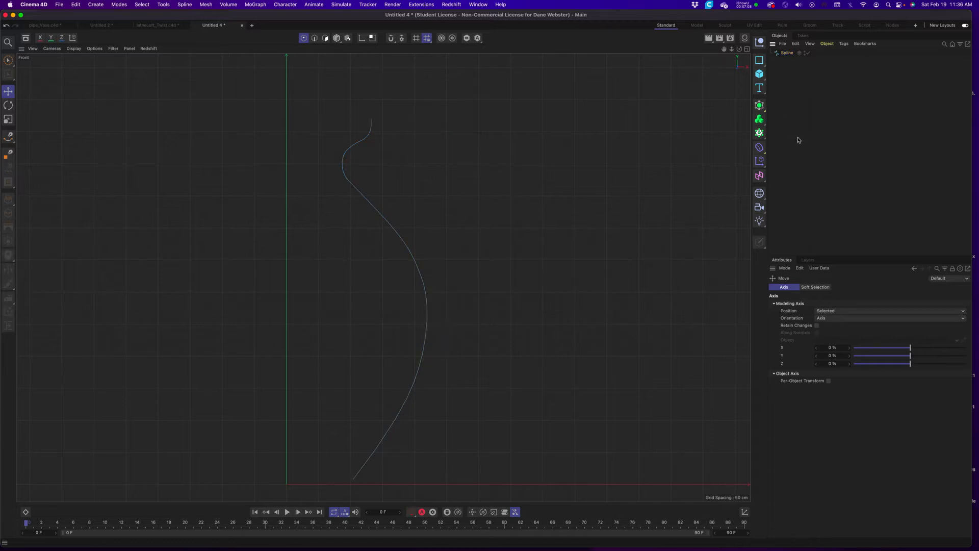
# - Add a Lathe generator to the scene
pyautogui.click(760, 106)
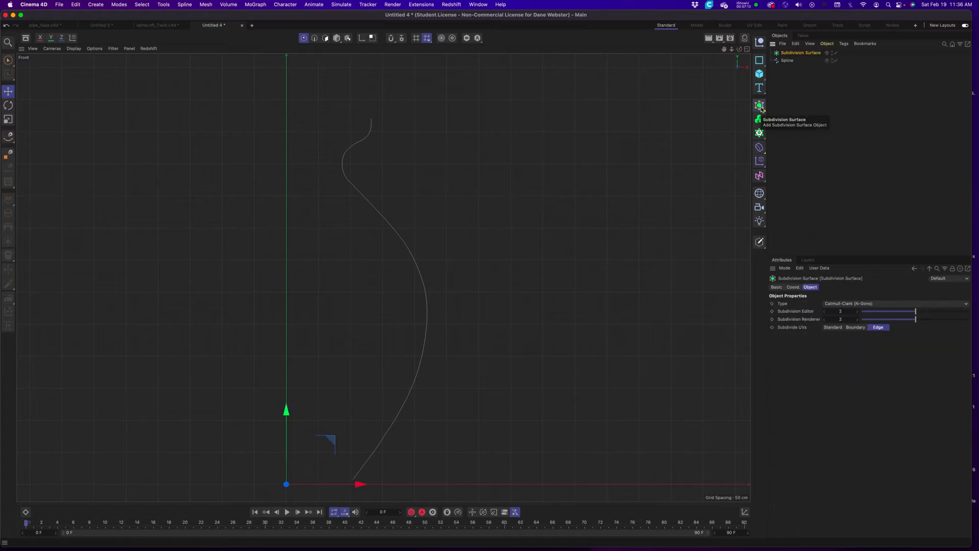
pyautogui.press('super+z')
pyautogui.click(760, 106)
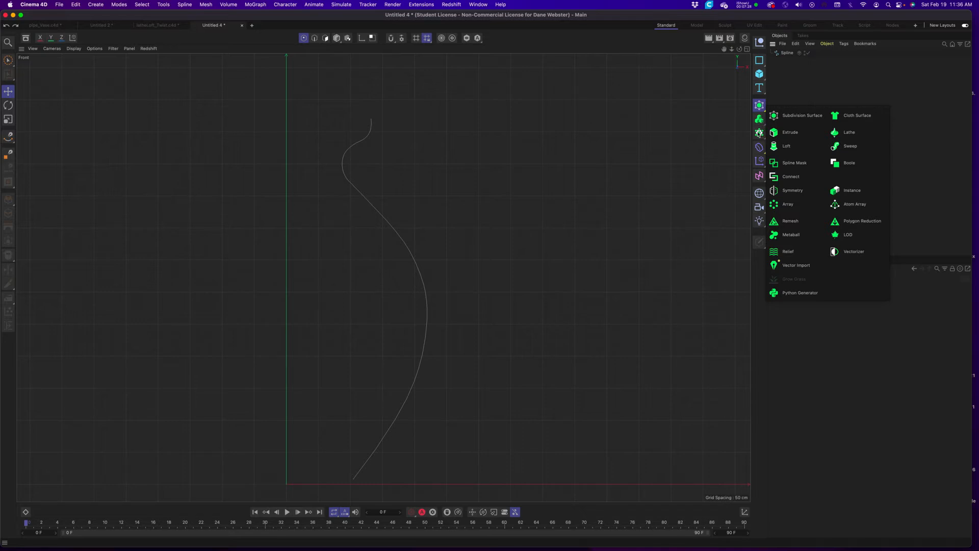
pyautogui.click(847, 134)
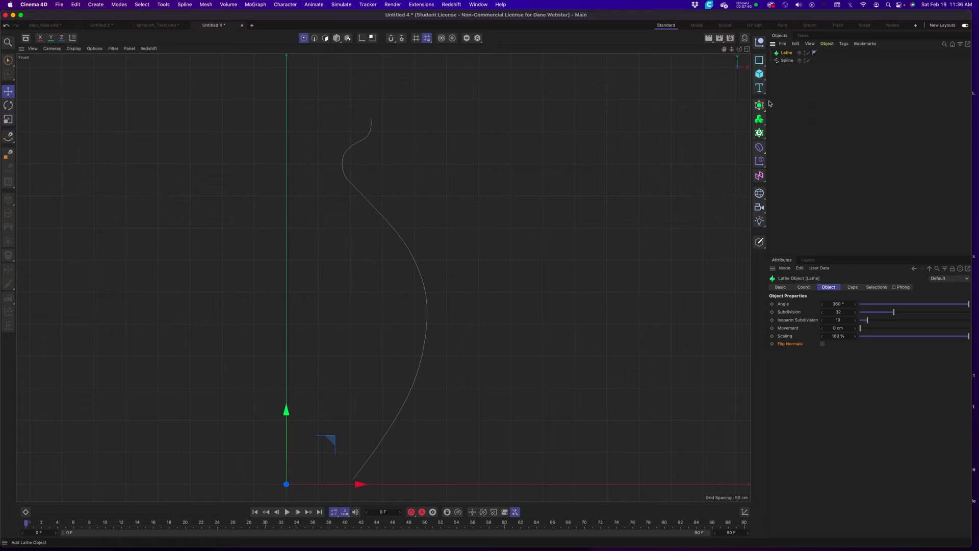
# - Make the profile spline a child of the Lathe and lower the profile's bottom point onto the X axis
pyautogui.moveTo(784, 62); pyautogui.dragTo(787, 54)
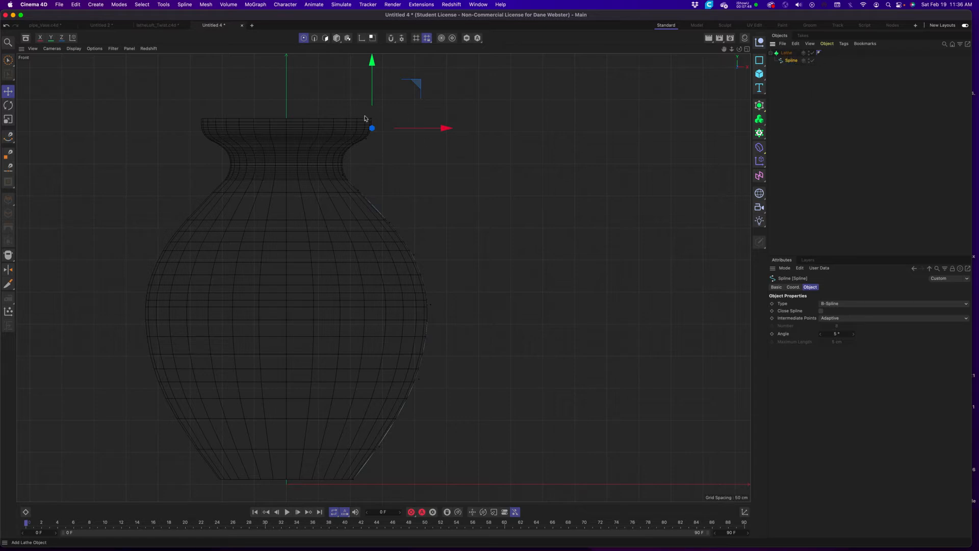
pyautogui.click(352, 480)
pyautogui.moveTo(351, 408); pyautogui.dragTo(351, 413)
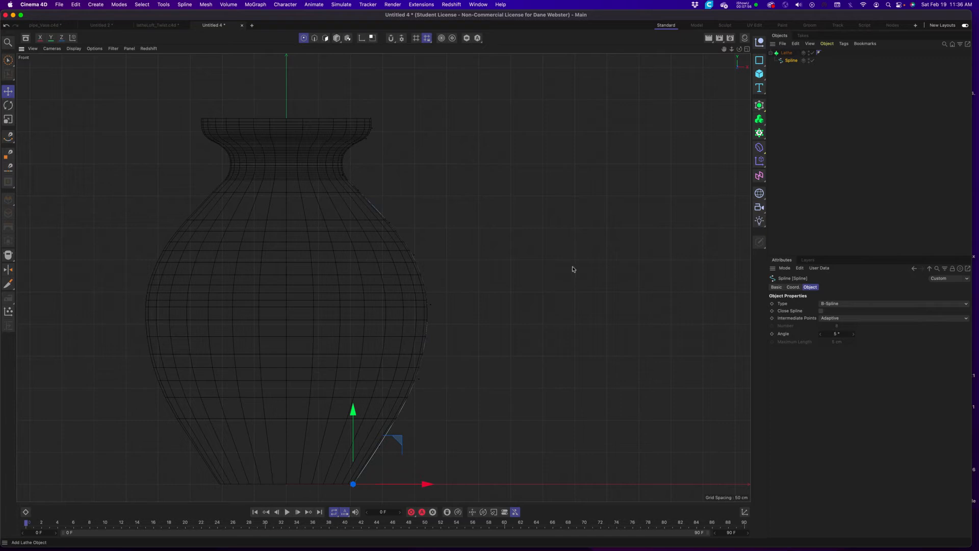
# - Examine the lathed vase from several angles in the Perspective view
pyautogui.middleClick(525, 234)
pyautogui.middleClick(351, 164)
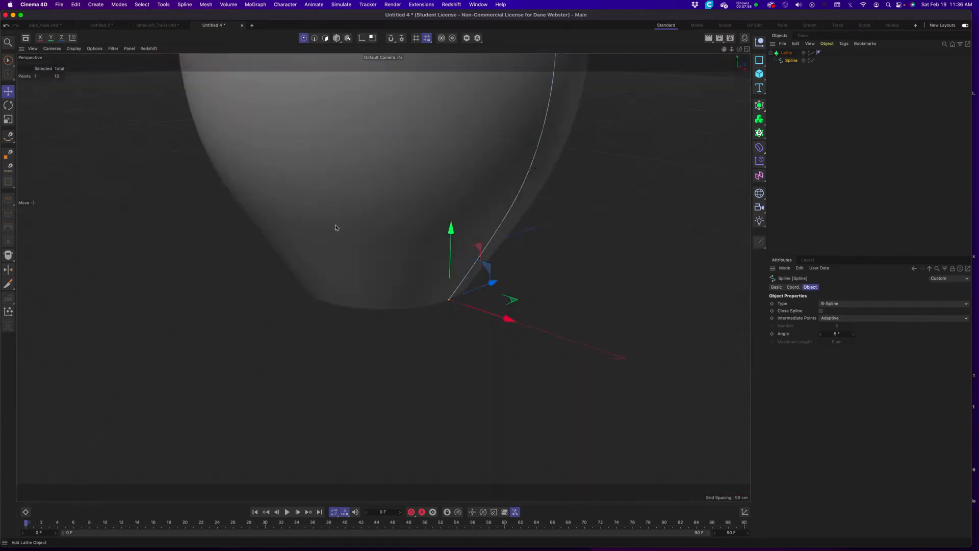
pyautogui.scroll(-3, 181, 219)
pyautogui.keyDown('alt'); pyautogui.moveTo(182, 218); pyautogui.dragTo(387, 268); pyautogui.keyUp('alt')
pyautogui.keyDown('alt'); pyautogui.moveTo(387, 267); pyautogui.dragTo(411, 285, button='middle'); pyautogui.keyUp('alt')
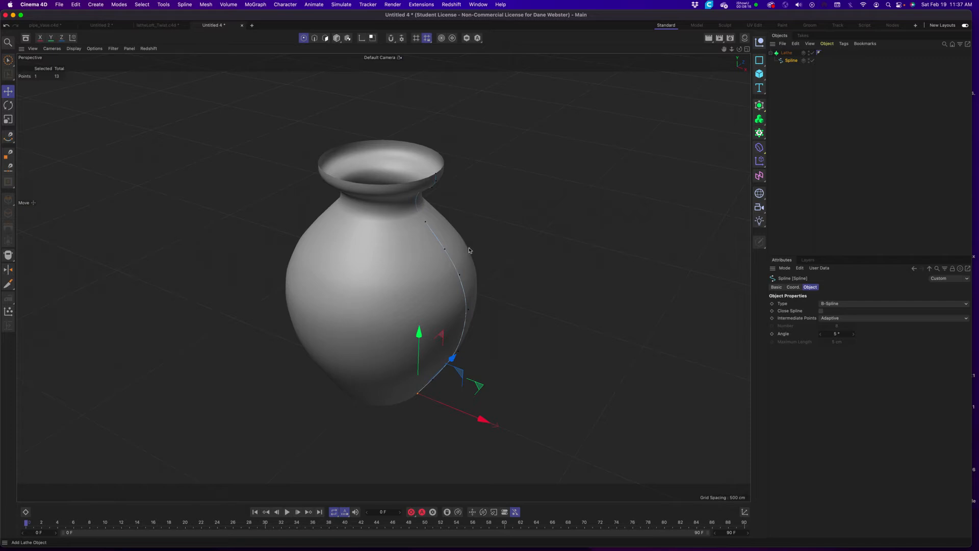
pyautogui.moveTo(400, 228)
pyautogui.keyDown('alt'); pyautogui.mouseDown()
pyautogui.moveTo(420, 343)
pyautogui.moveTo(414, 234)
pyautogui.mouseUp(); pyautogui.keyUp('alt')
pyautogui.keyDown('alt'); pyautogui.moveTo(524, 241); pyautogui.dragTo(554, 246, button='middle'); pyautogui.keyUp('alt')
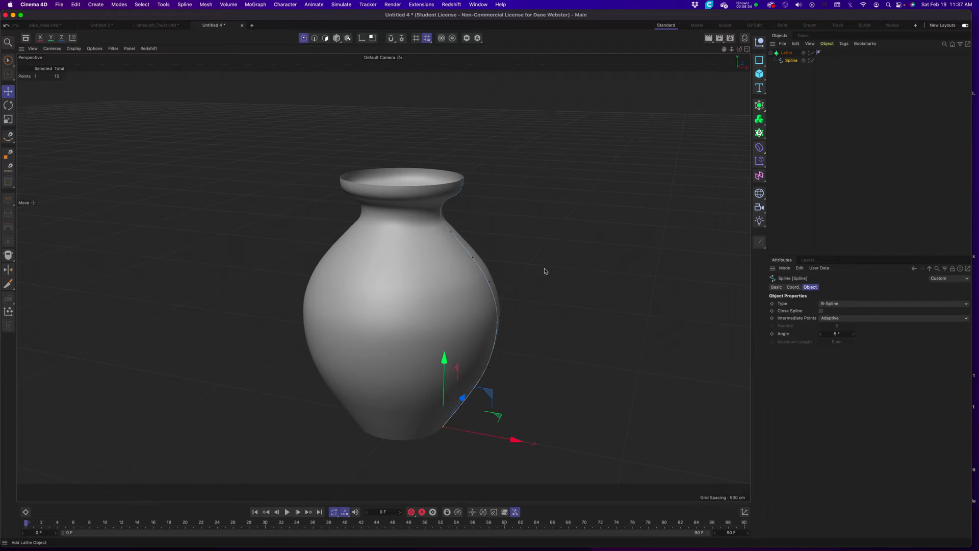
# - Rename the profile spline under the Lathe as Base_Spline
pyautogui.doubleClick(792, 61)
pyautogui.write('Base+Spline')
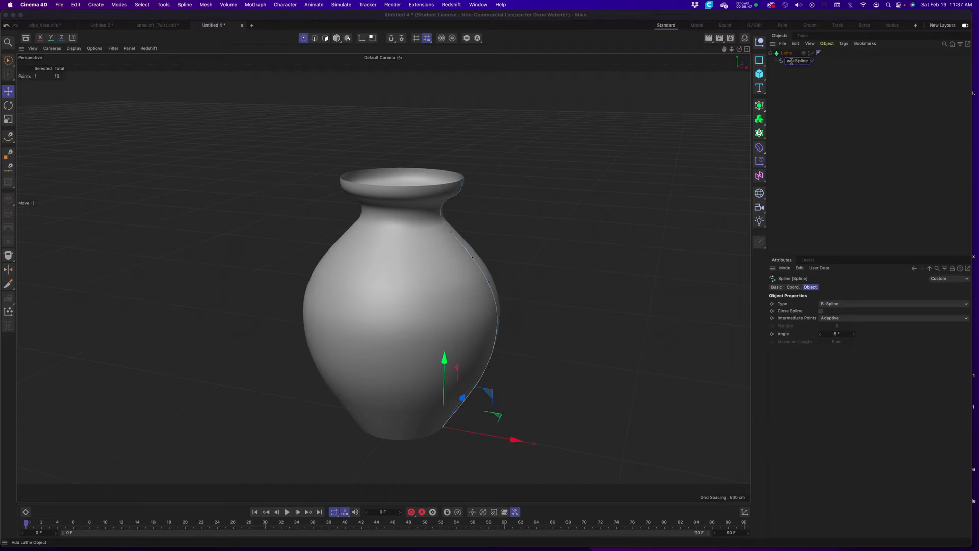
pyautogui.press('Return')
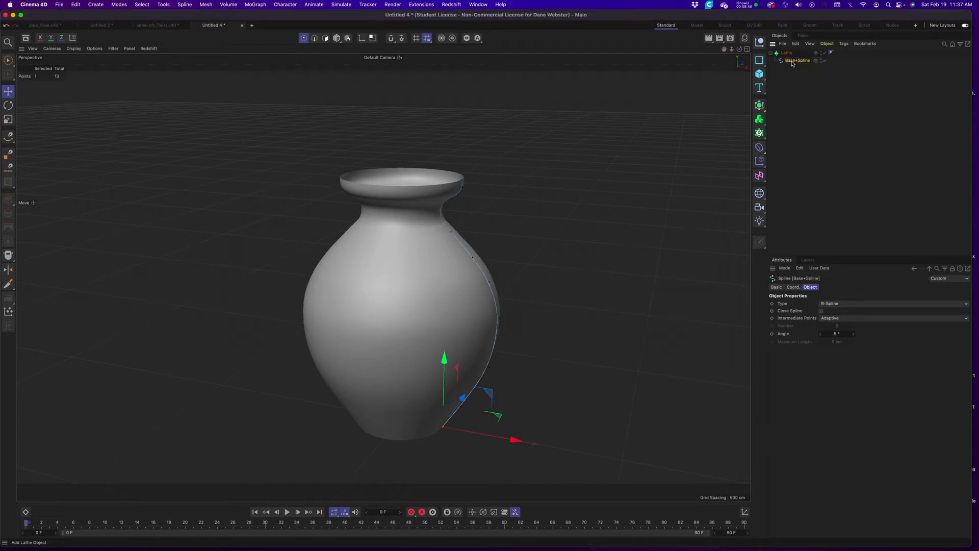
pyautogui.doubleClick(797, 61)
pyautogui.click(798, 61)
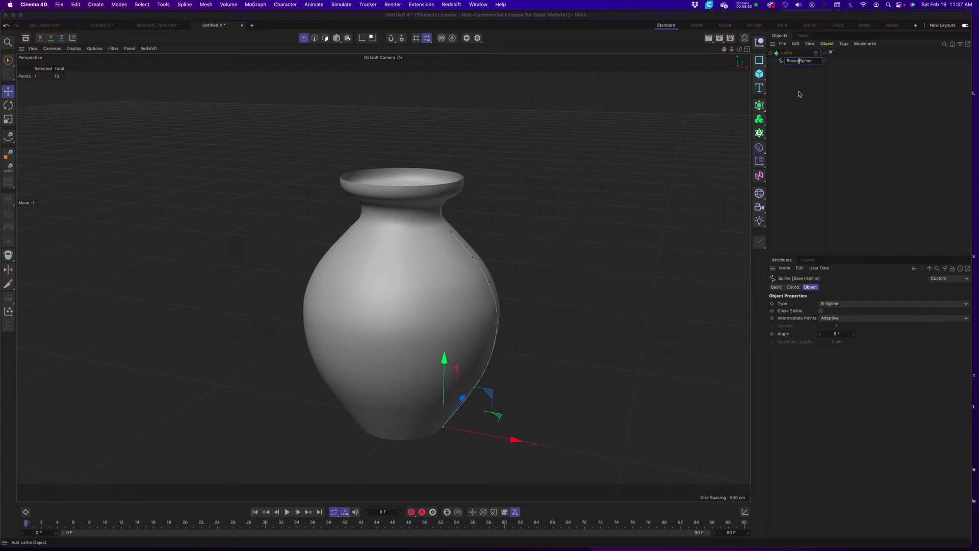
pyautogui.write('_')
pyautogui.click(799, 92)
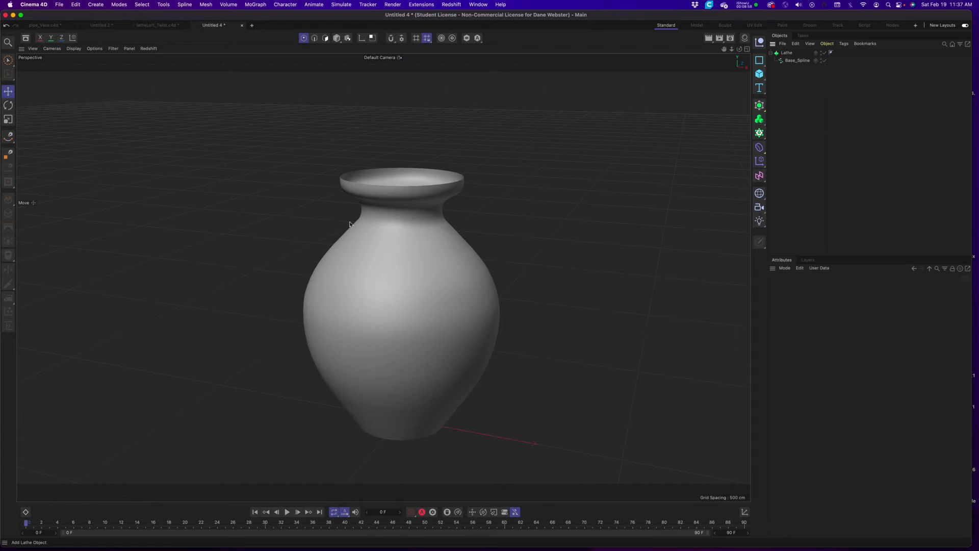
# - Duplicate Base_Spline inside the Lathe, with the Front view maximized
pyautogui.click(798, 60)
pyautogui.middleClick(628, 216)
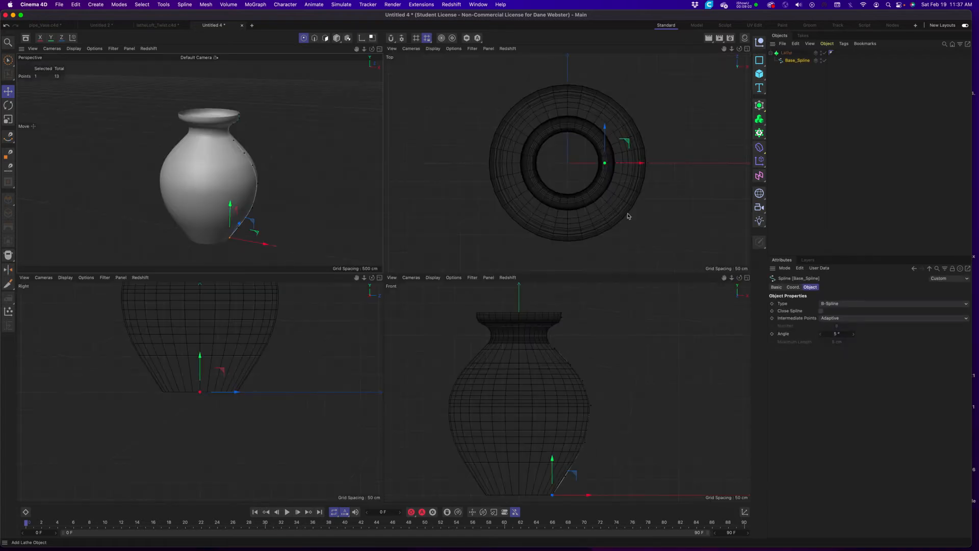
pyautogui.middleClick(283, 385)
pyautogui.middleClick(597, 360)
pyautogui.middleClick(541, 380)
pyautogui.scroll(-3, 486, 311)
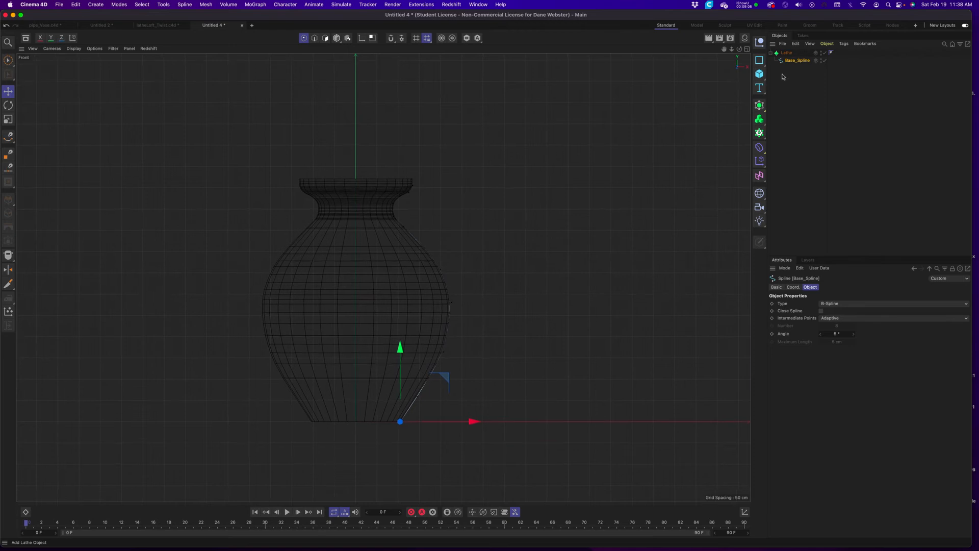
pyautogui.keyDown('super'); pyautogui.moveTo(797, 63); pyautogui.dragTo(799, 70); pyautogui.keyUp('super')
# - Move the duplicate spline's points inward along the shoulder, belly and near the base to form an inner profile
pyautogui.click(440, 270)
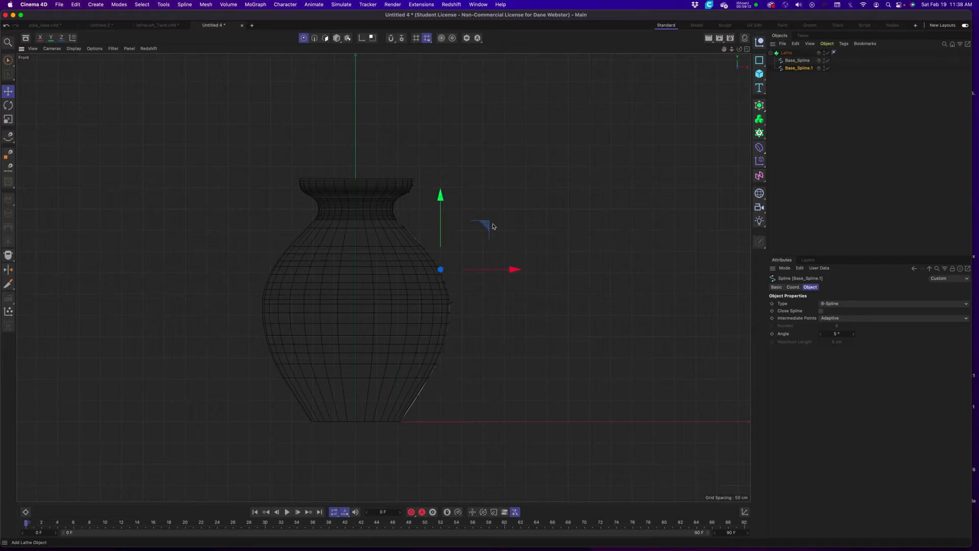
pyautogui.moveTo(485, 225); pyautogui.dragTo(474, 235)
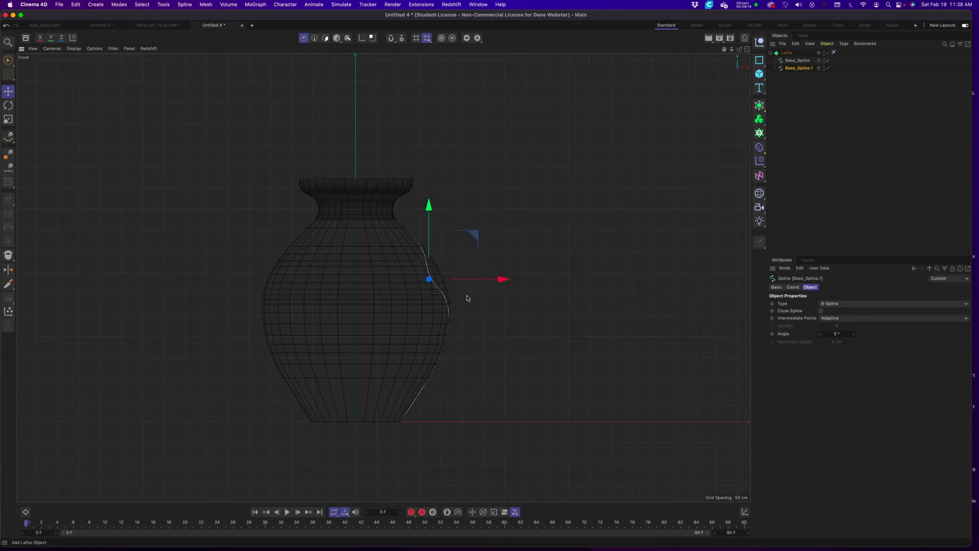
pyautogui.click(451, 302)
pyautogui.moveTo(486, 305); pyautogui.dragTo(478, 304)
pyautogui.click(435, 277)
pyautogui.moveTo(479, 235); pyautogui.dragTo(482, 239)
pyautogui.click(444, 352)
pyautogui.moveTo(519, 354); pyautogui.dragTo(471, 399)
pyautogui.click(417, 398)
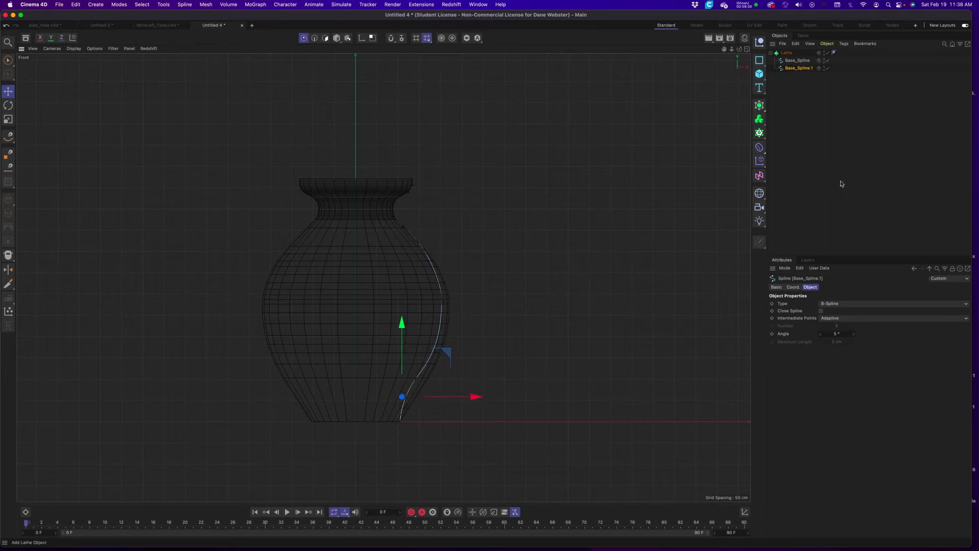
pyautogui.click(787, 53)
pyautogui.middleClick(599, 172)
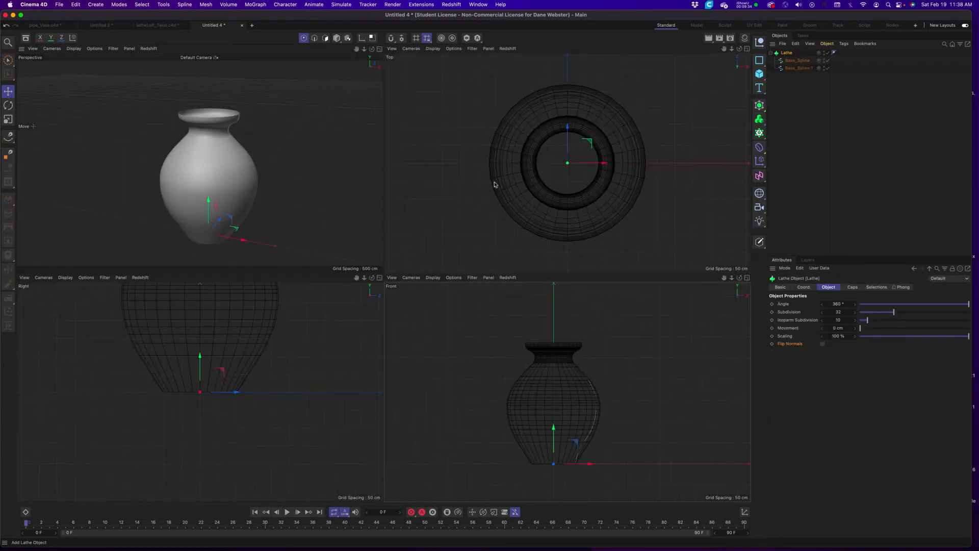
pyautogui.keyDown('alt'); pyautogui.moveTo(259, 157); pyautogui.dragTo(260, 170); pyautogui.keyUp('alt')
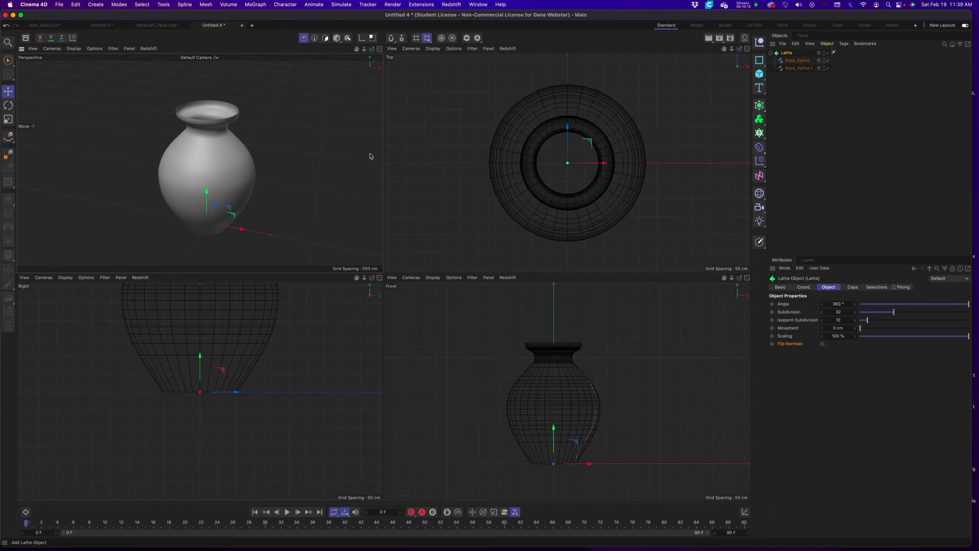
pyautogui.click(821, 135)
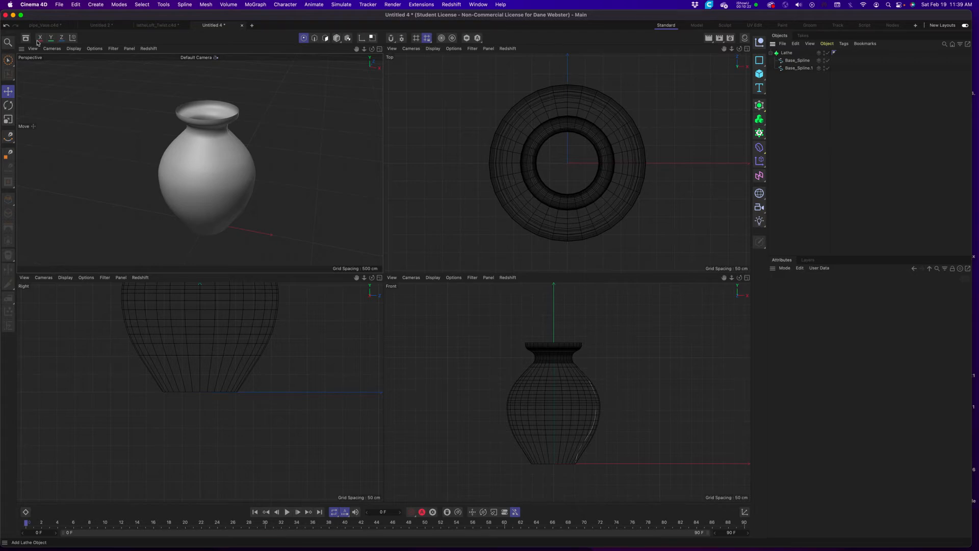
# - Create a new project and add a cube primitive to it
pyautogui.click(59, 5)
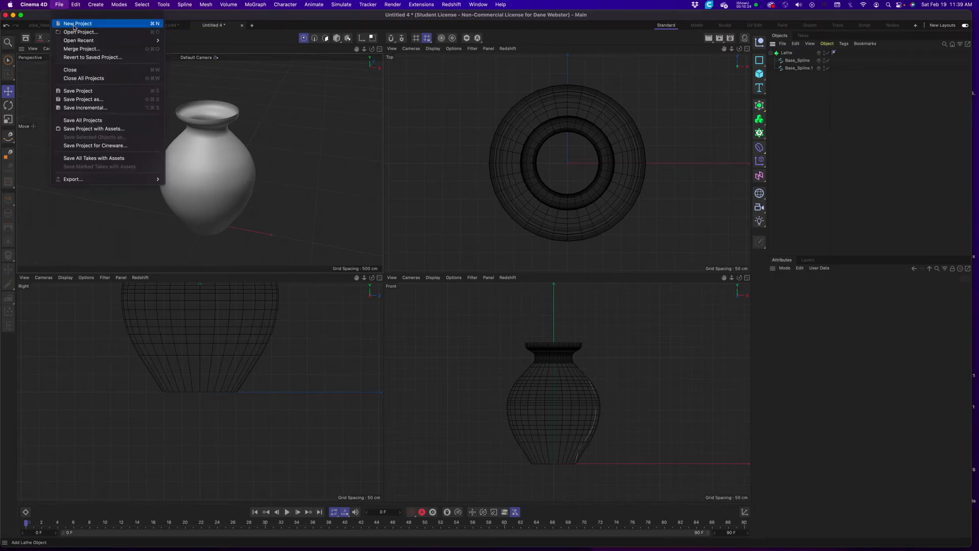
pyautogui.click(72, 22)
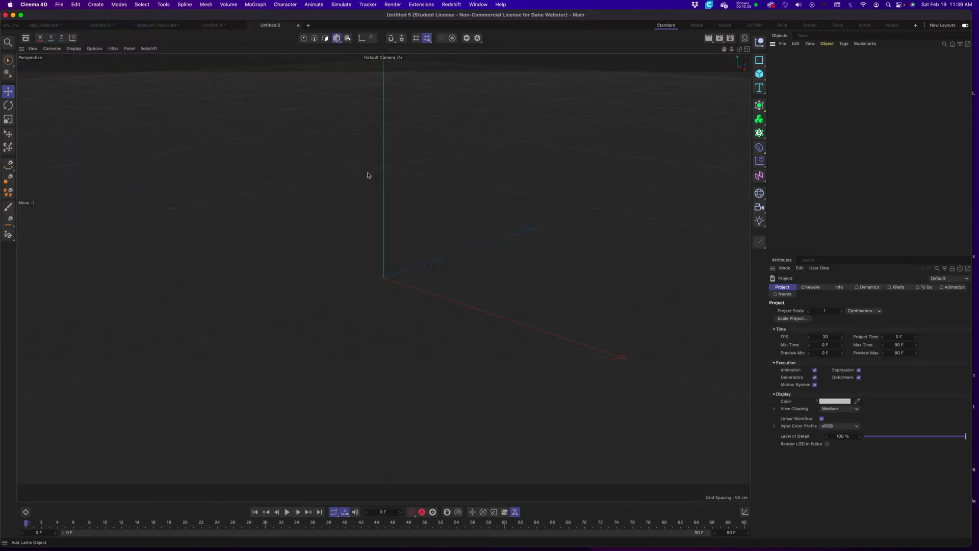
pyautogui.click(759, 75)
pyautogui.keyDown('alt'); pyautogui.moveTo(440, 267); pyautogui.dragTo(486, 256); pyautogui.keyUp('alt')
pyautogui.keyDown('alt'); pyautogui.moveTo(487, 256); pyautogui.dragTo(386, 264, button='right'); pyautogui.keyUp('alt')
pyautogui.keyDown('alt'); pyautogui.moveTo(524, 264); pyautogui.dragTo(467, 265, button='middle'); pyautogui.keyUp('alt')
pyautogui.keyDown('alt'); pyautogui.moveTo(476, 262); pyautogui.dragTo(421, 267, button='right'); pyautogui.keyUp('alt')
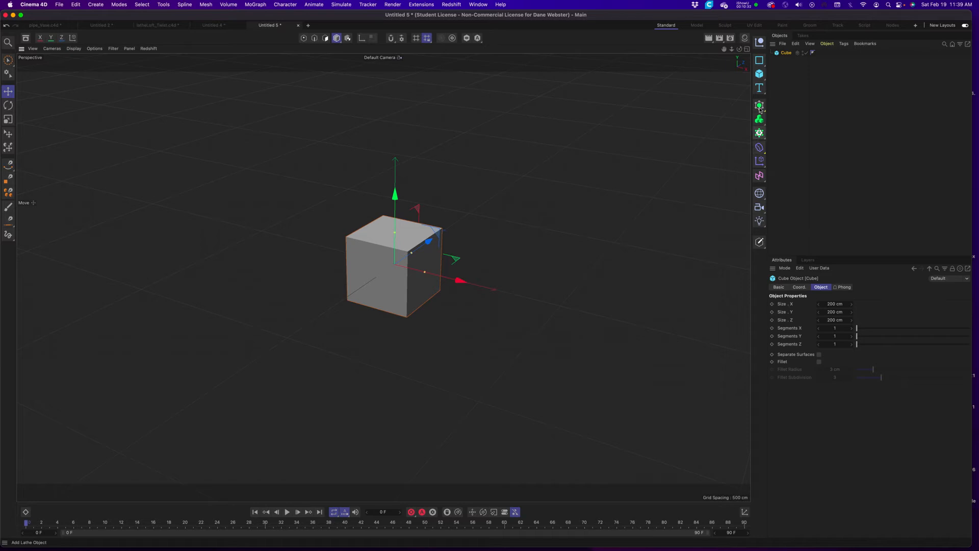
# - Add a MoGraph Cloner and make the cube its child
pyautogui.click(759, 134)
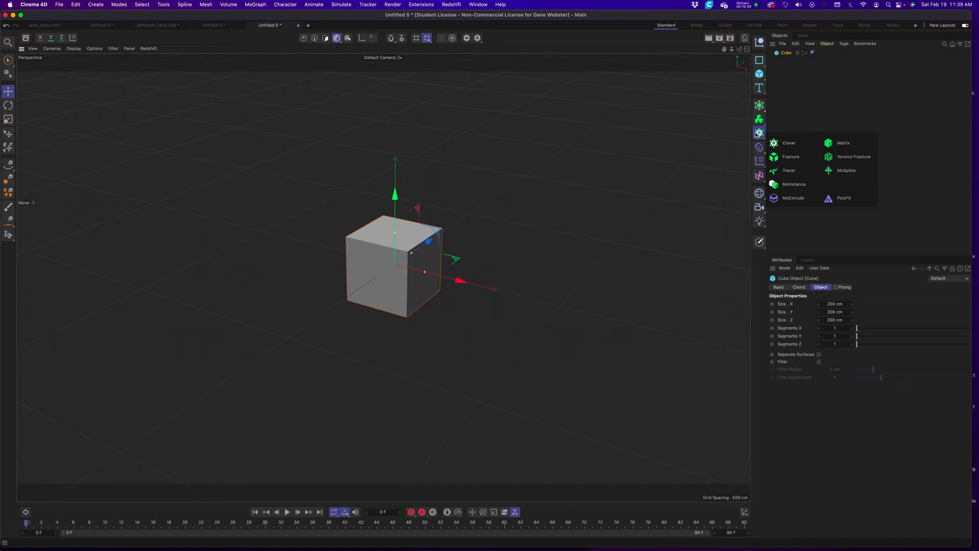
pyautogui.click(777, 149)
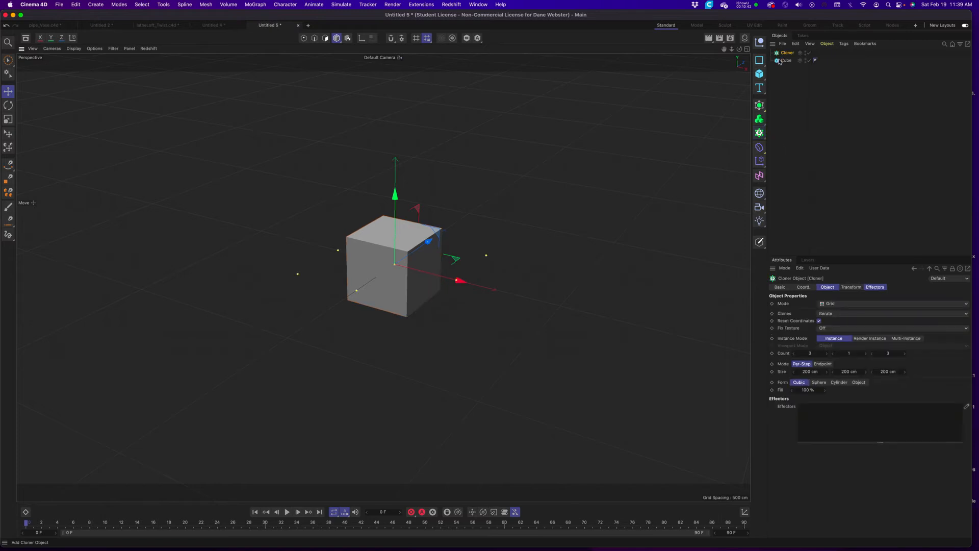
pyautogui.moveTo(785, 60)
pyautogui.mouseDown()
pyautogui.moveTo(790, 67)
pyautogui.moveTo(790, 54)
pyautogui.mouseUp()
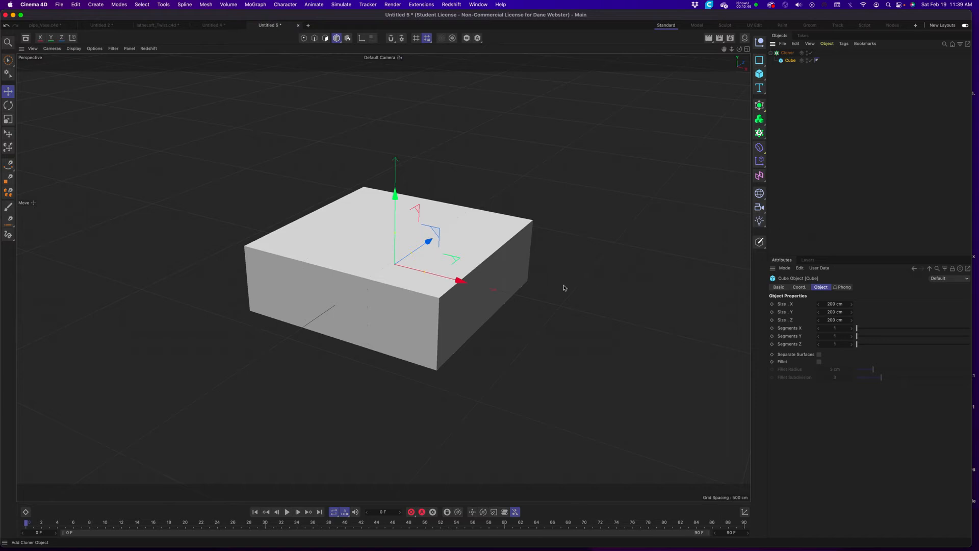
# - Set the cube's X, Y and Z sizes to 20 cm
pyautogui.click(844, 305)
pyautogui.write('20')
pyautogui.press('Tab')
pyautogui.write('20')
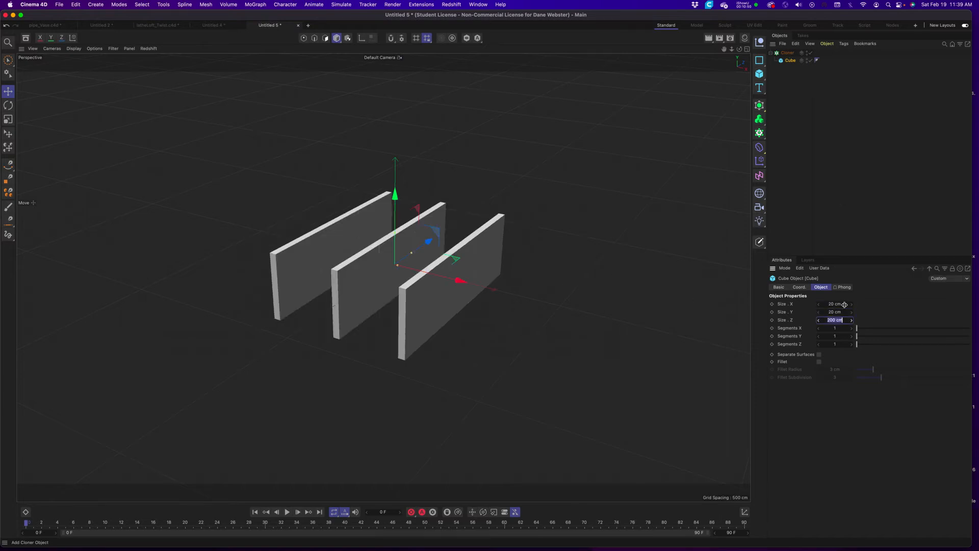
pyautogui.press('Tab')
pyautogui.write('20')
pyautogui.press('Tab')
pyautogui.keyDown('alt'); pyautogui.moveTo(592, 230); pyautogui.dragTo(441, 274); pyautogui.keyUp('alt')
pyautogui.keyDown('alt'); pyautogui.moveTo(441, 274); pyautogui.dragTo(507, 294, button='right'); pyautogui.keyUp('alt')
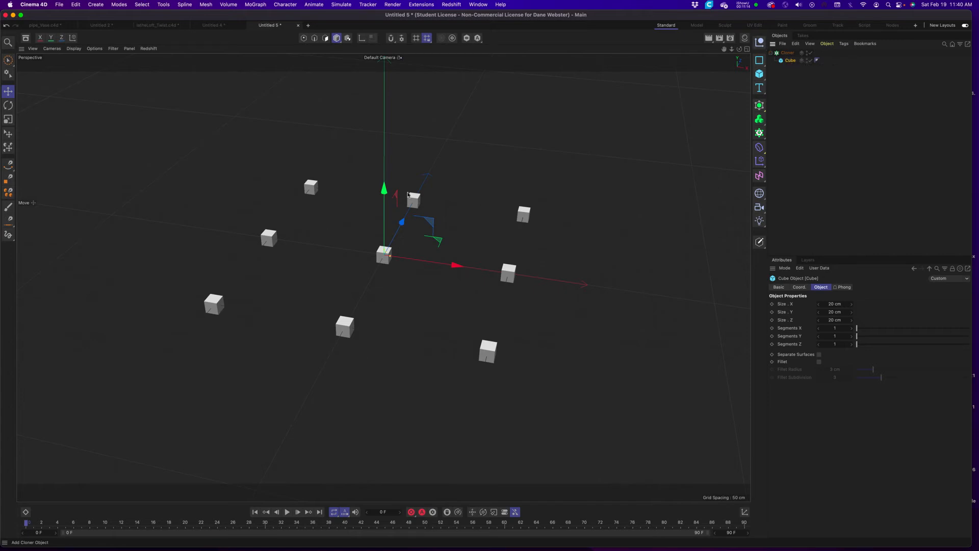
# - Change the Cloner's mode from Grid to Radial
pyautogui.click(787, 53)
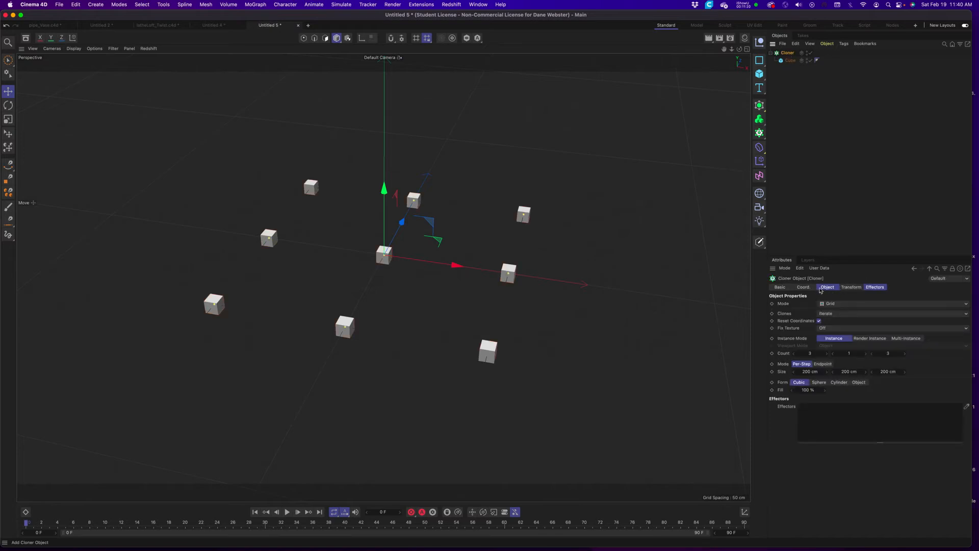
pyautogui.click(804, 287)
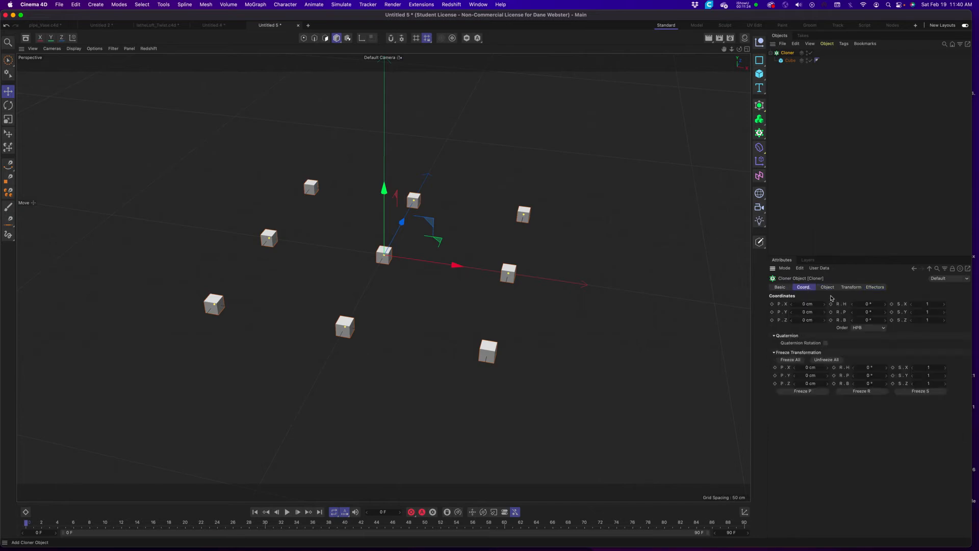
pyautogui.click(828, 287)
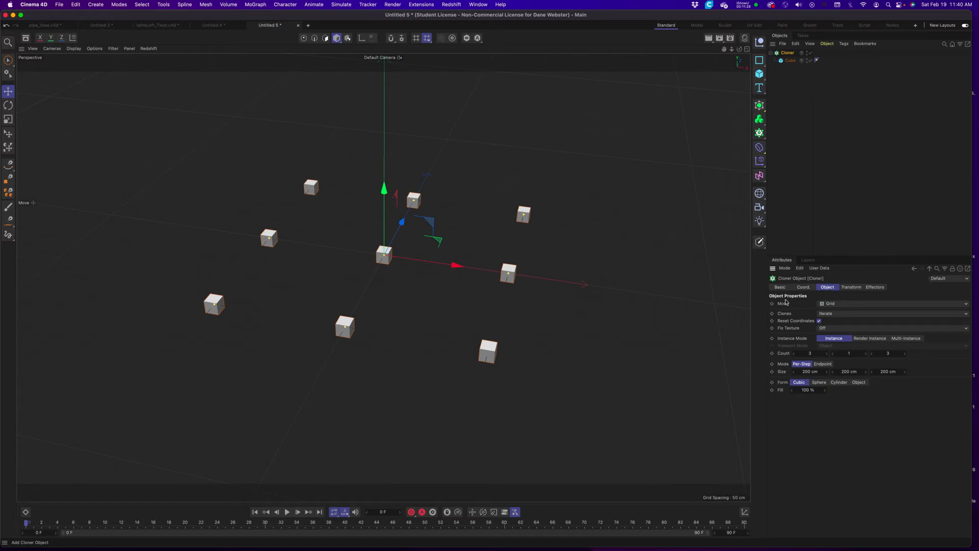
pyautogui.click(849, 304)
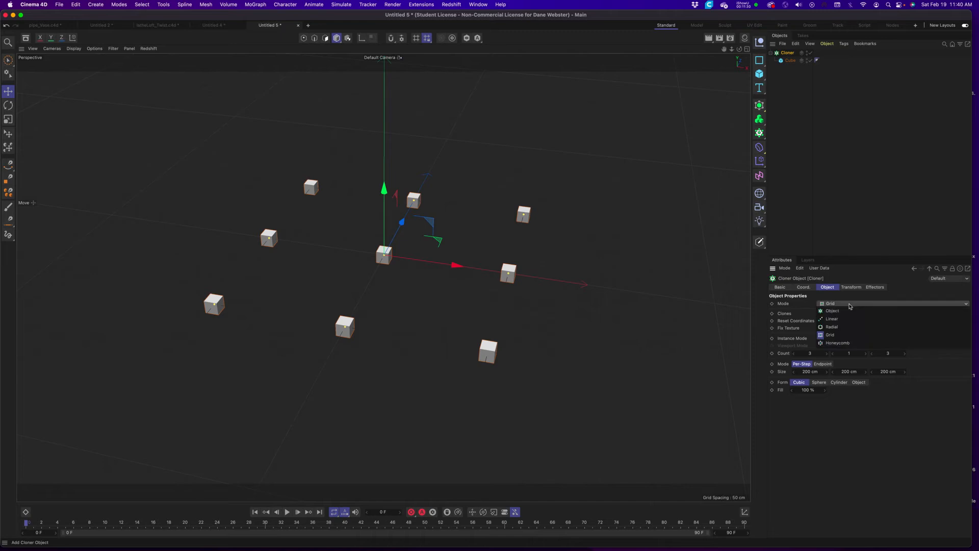
pyautogui.click(844, 329)
pyautogui.scroll(5, 378, 321)
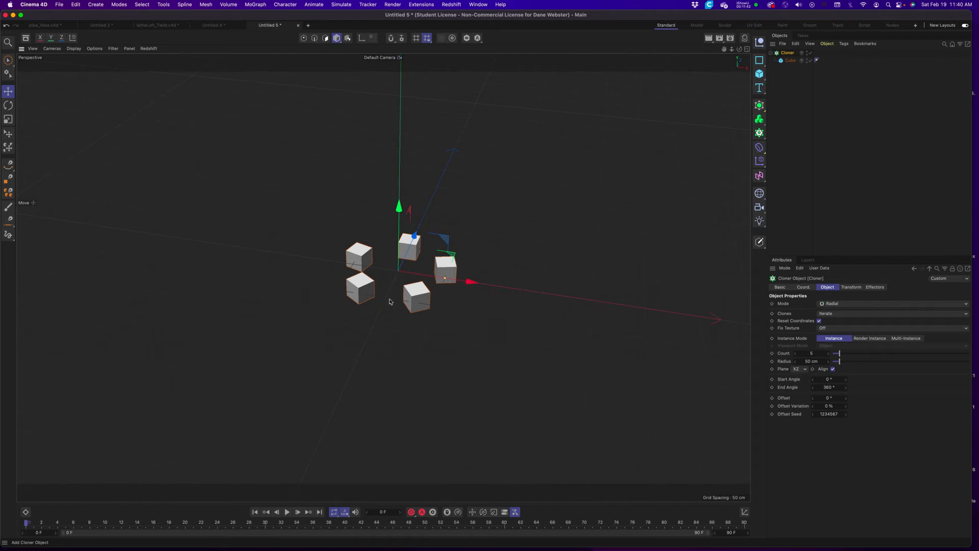
# - Set the radial Cloner's radius to 172 cm and its count to 24
pyautogui.moveTo(839, 362); pyautogui.dragTo(858, 362)
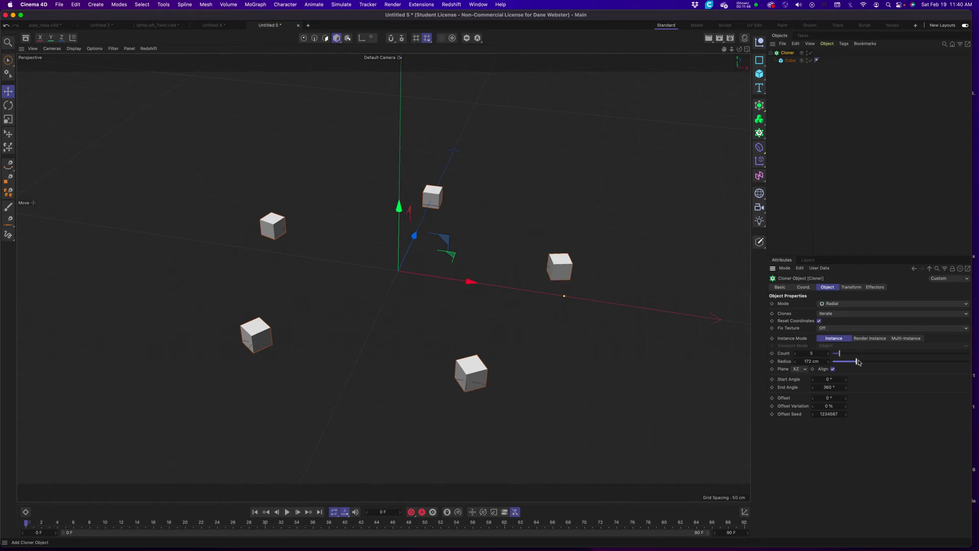
pyautogui.click(824, 351)
pyautogui.write('24')
pyautogui.press('Tab')
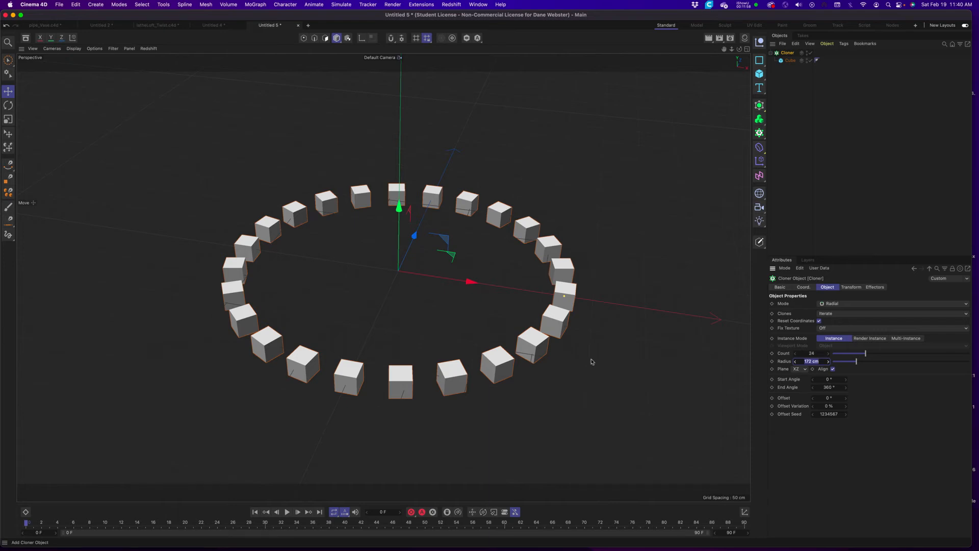
# - Add a sphere primitive and set its radius to 20 cm
pyautogui.click(791, 91)
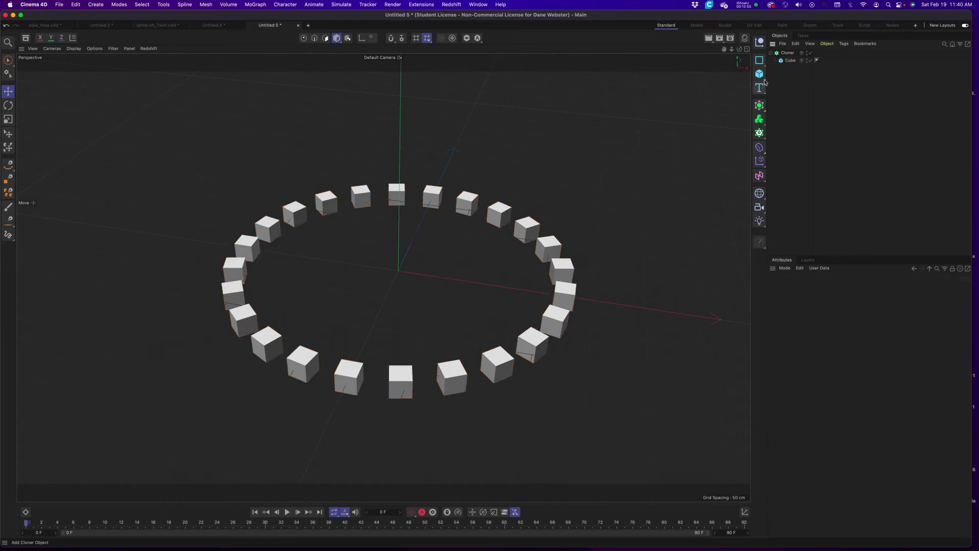
pyautogui.moveTo(760, 77); pyautogui.dragTo(845, 112)
pyautogui.click(835, 304)
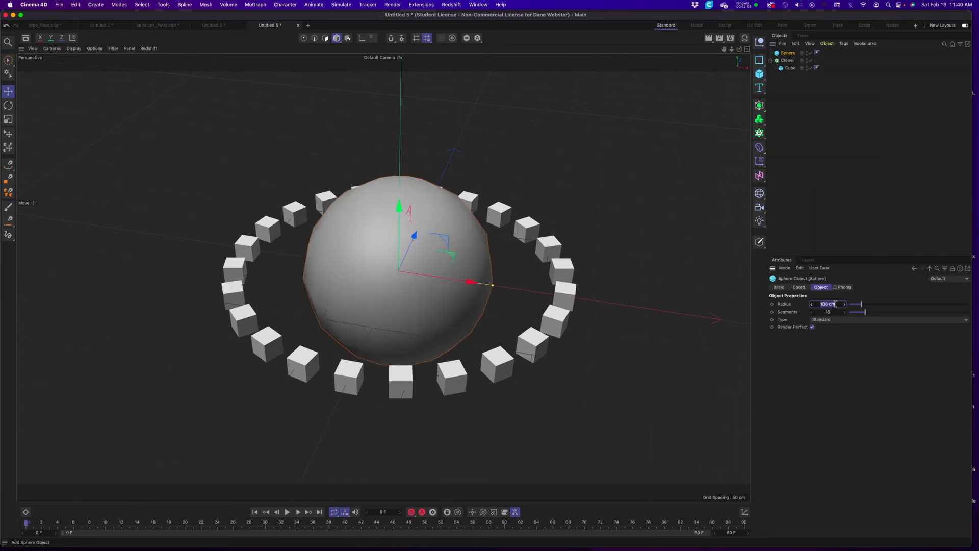
pyautogui.write('20')
pyautogui.press('Tab')
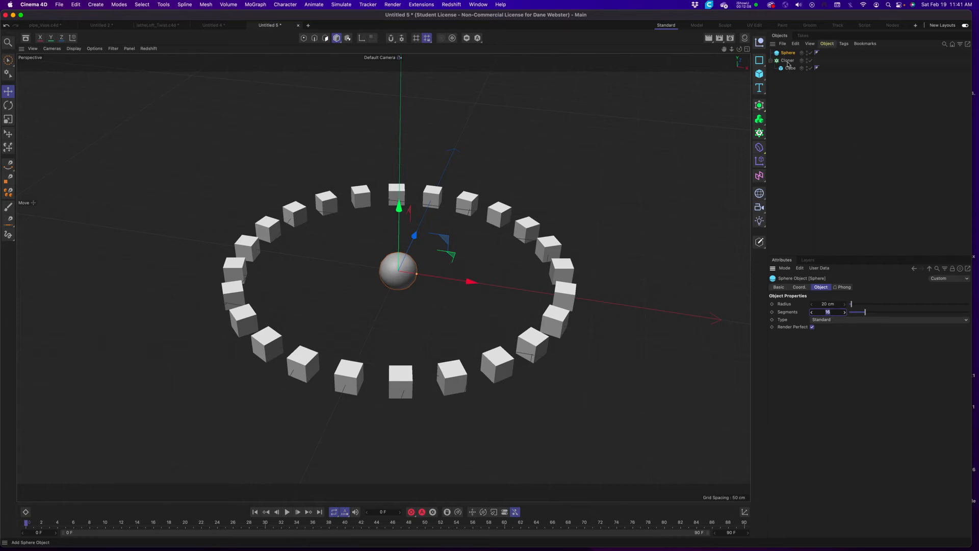
# - Make the sphere a child of the Cloner, placed below the cube
pyautogui.moveTo(788, 53); pyautogui.dragTo(792, 74)
pyautogui.keyDown('alt'); pyautogui.moveTo(429, 309); pyautogui.dragTo(456, 311); pyautogui.keyUp('alt')
pyautogui.keyDown('alt'); pyautogui.moveTo(456, 310); pyautogui.dragTo(446, 248, button='middle'); pyautogui.keyUp('alt')
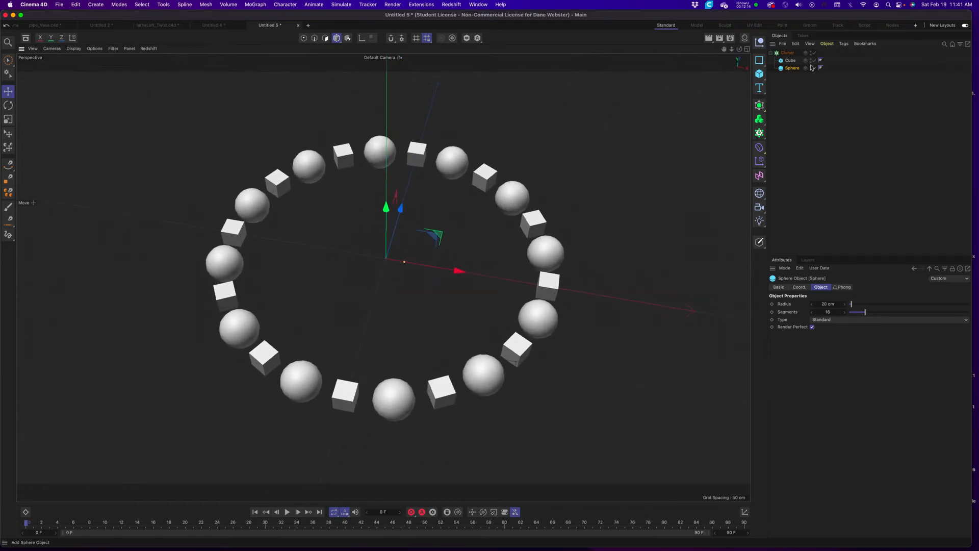
# - Set the Cloner's clone distribution to Random
pyautogui.click(788, 52)
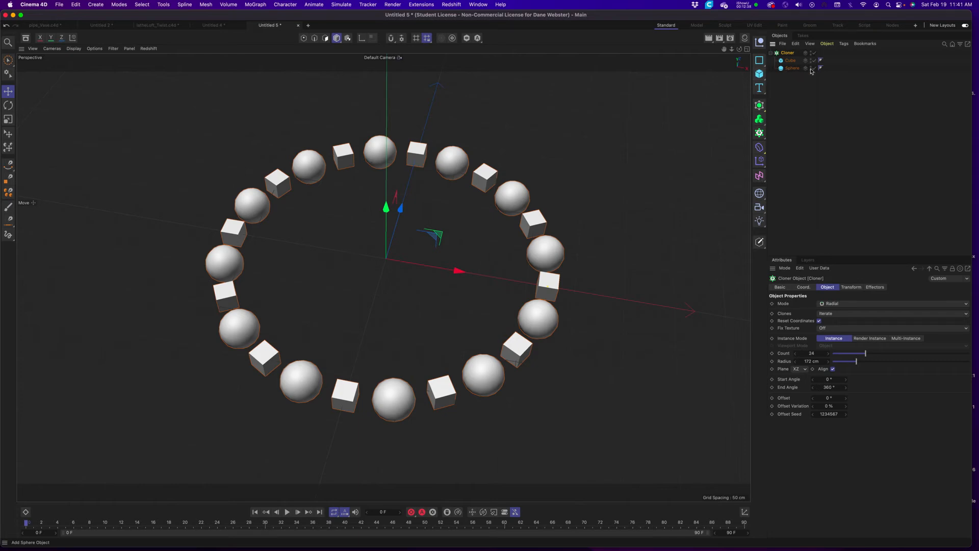
pyautogui.click(830, 313)
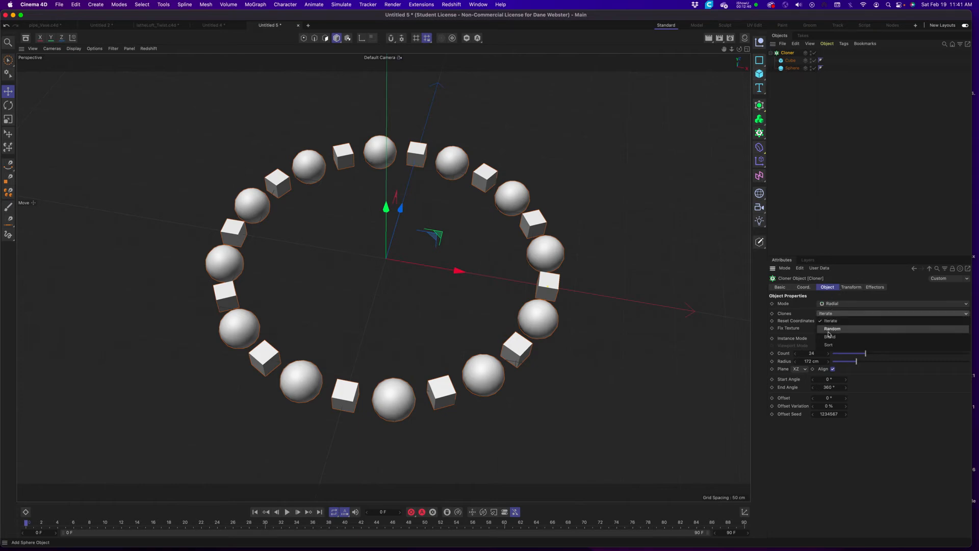
pyautogui.click(830, 331)
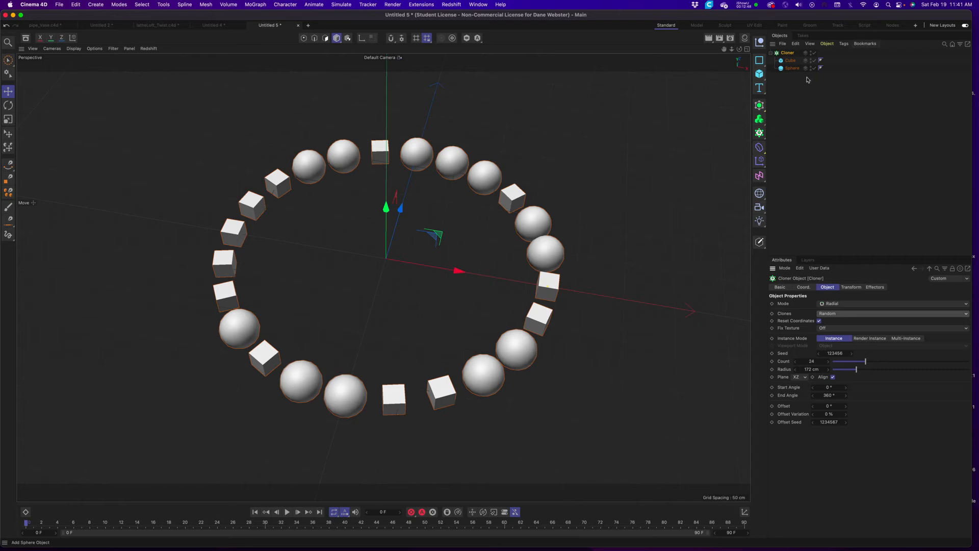
# - Undo the accidental duplication of the Cloner and add two more copies of the sphere inside it
pyautogui.moveTo(793, 68); pyautogui.dragTo(796, 74)
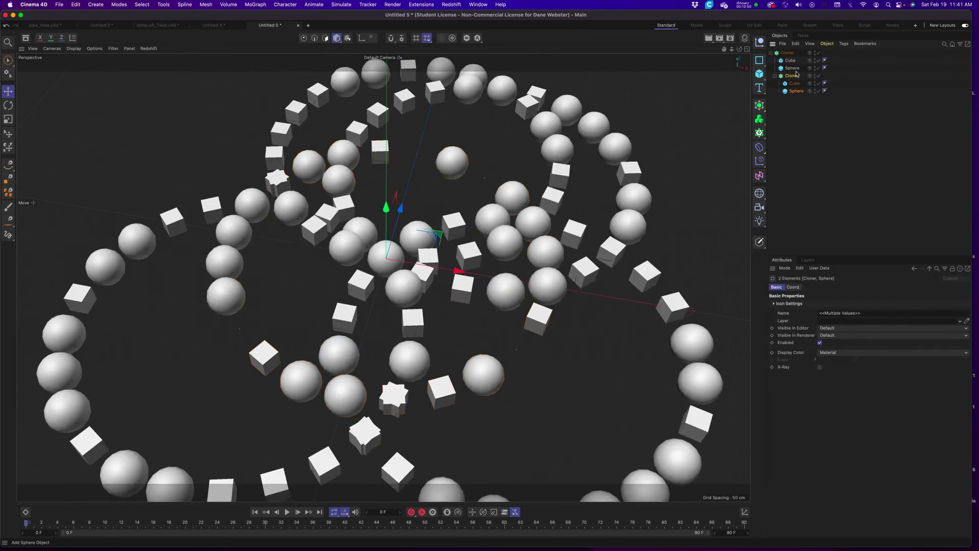
pyautogui.hotkey('ctrl', 'z')
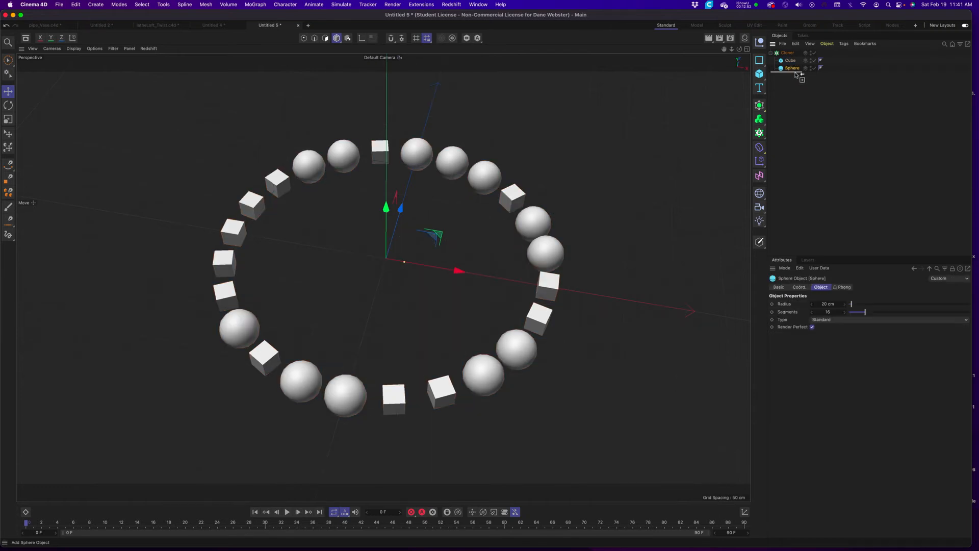
pyautogui.moveTo(795, 75); pyautogui.dragTo(800, 80)
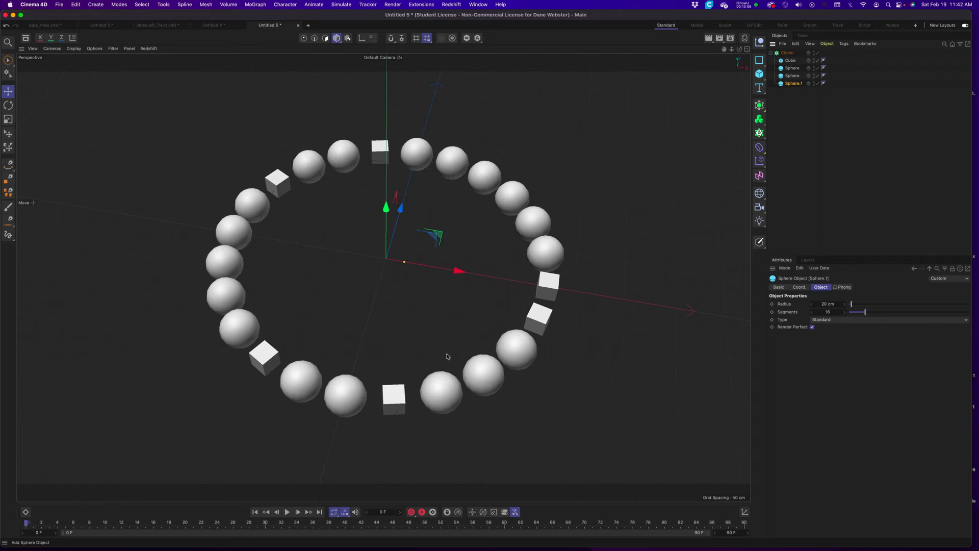
# - Set the Cloner's clone distribution back to Iterate
pyautogui.click(785, 53)
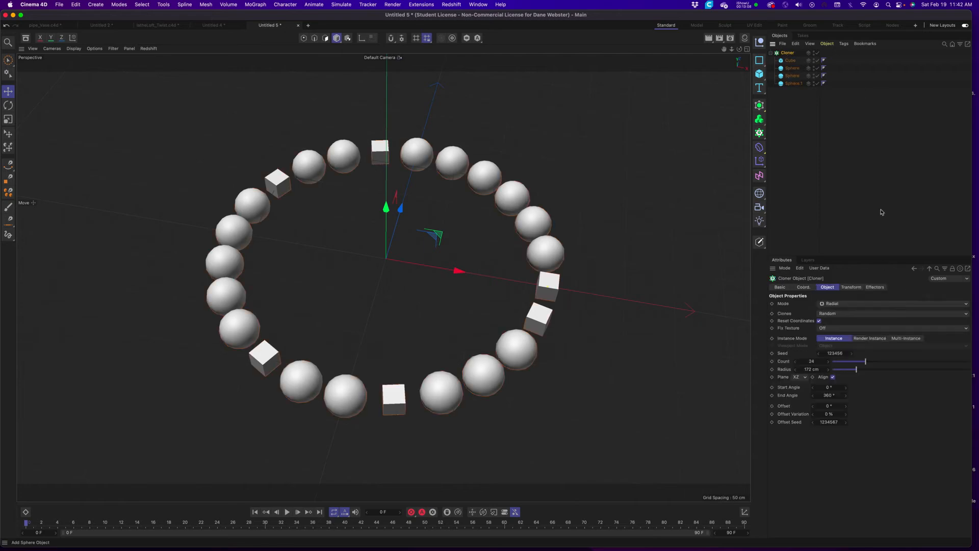
pyautogui.click(840, 314)
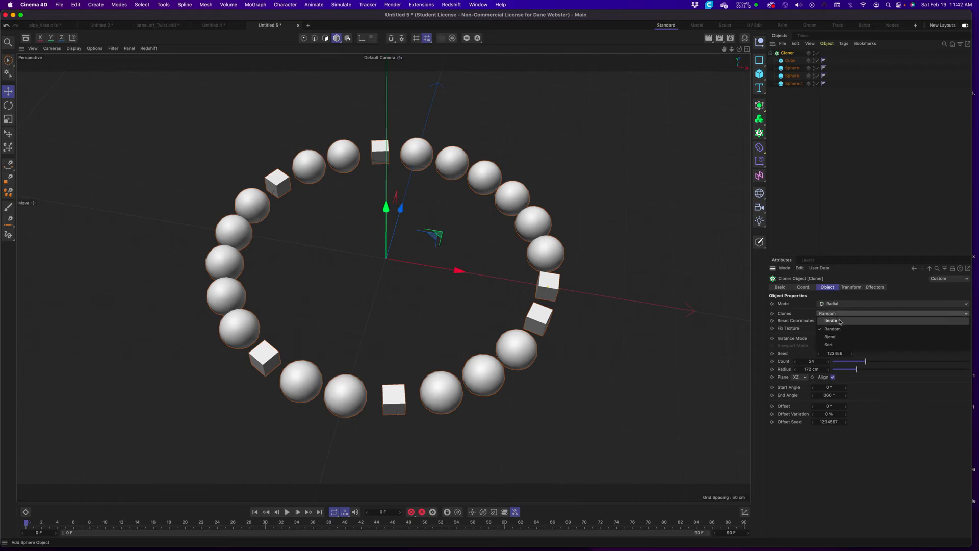
pyautogui.click(840, 321)
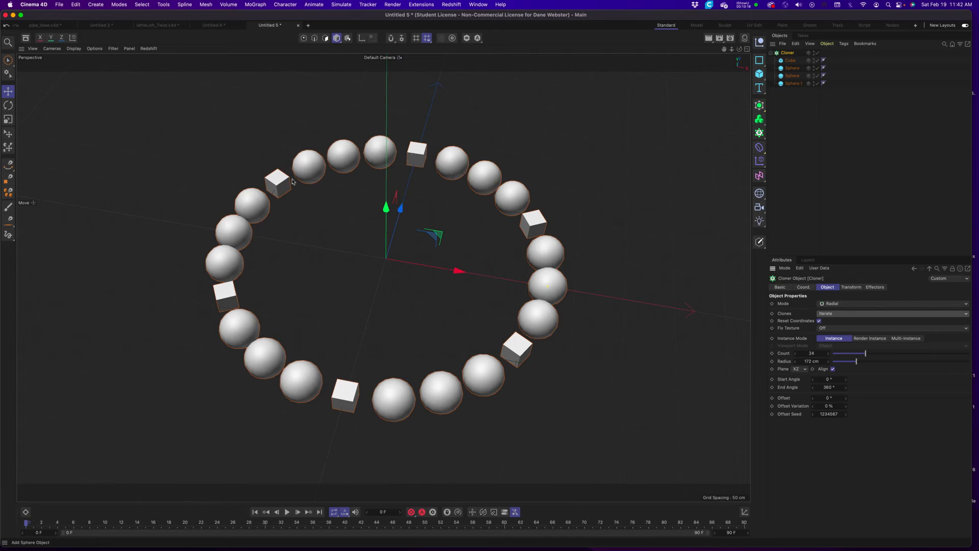
pyautogui.keyDown('alt'); pyautogui.moveTo(349, 269); pyautogui.dragTo(500, 305); pyautogui.keyUp('alt')
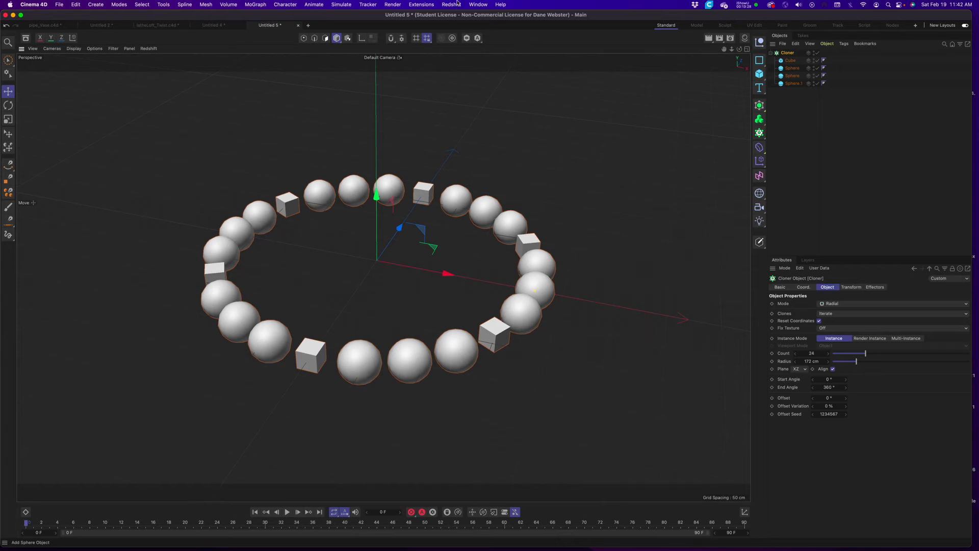
# - Switch to the Untitled 4 project with the lathed vase and select its Base_Spline
pyautogui.click(478, 5)
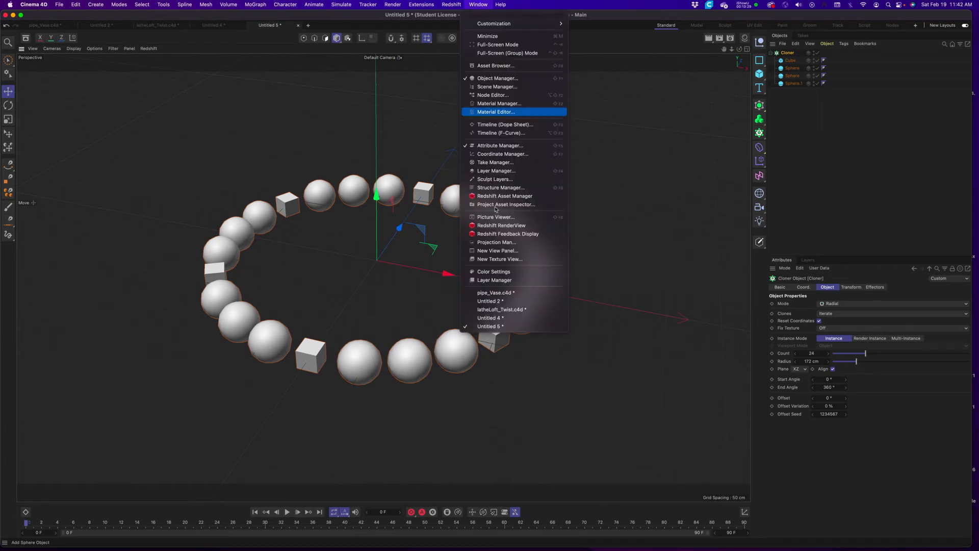
pyautogui.click(508, 318)
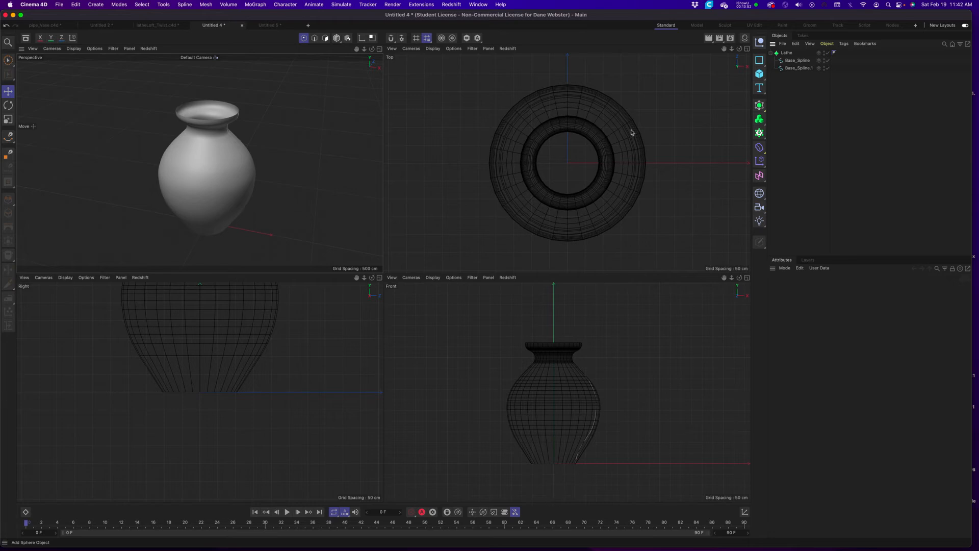
pyautogui.scroll(6, 266, 188)
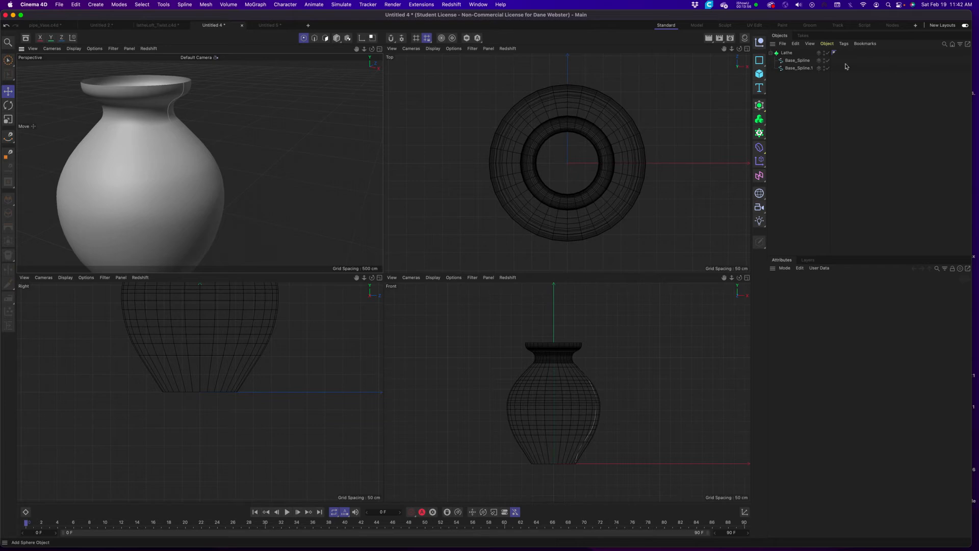
pyautogui.click(803, 63)
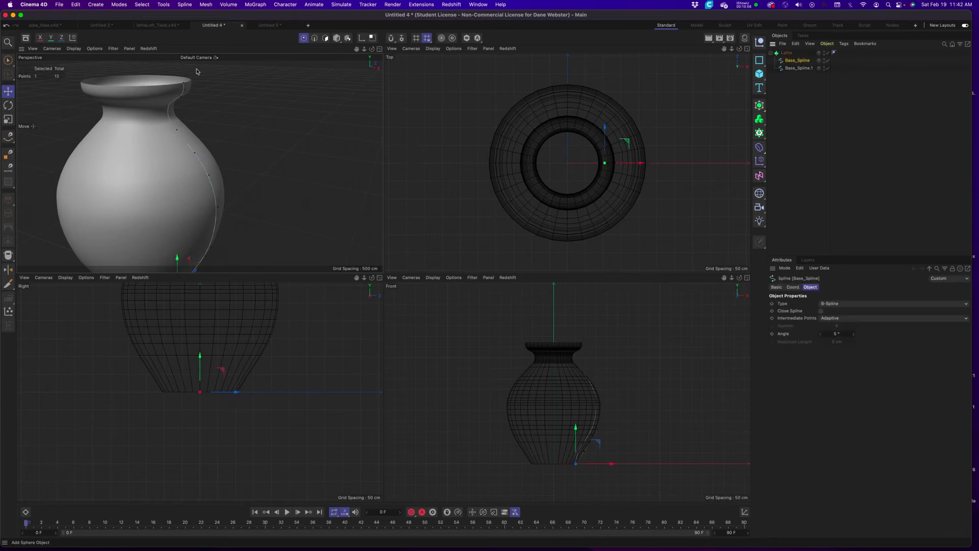
pyautogui.scroll(-5, 233, 159)
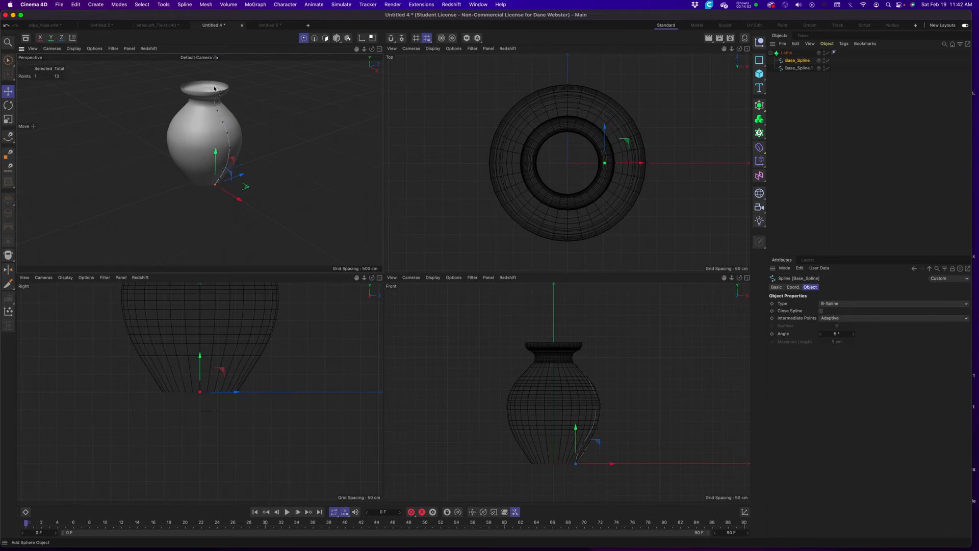
pyautogui.keyDown('alt'); pyautogui.moveTo(287, 337); pyautogui.dragTo(284, 422, button='middle'); pyautogui.keyUp('alt')
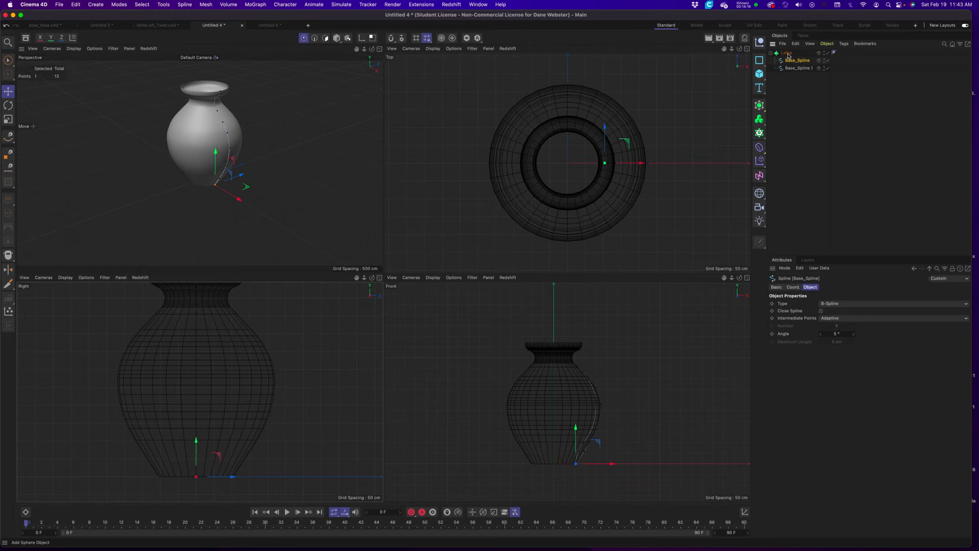
# - Add a Cloner and move both Base_Spline and Base_Spline.1 out of the Lathe into it
pyautogui.click(759, 119)
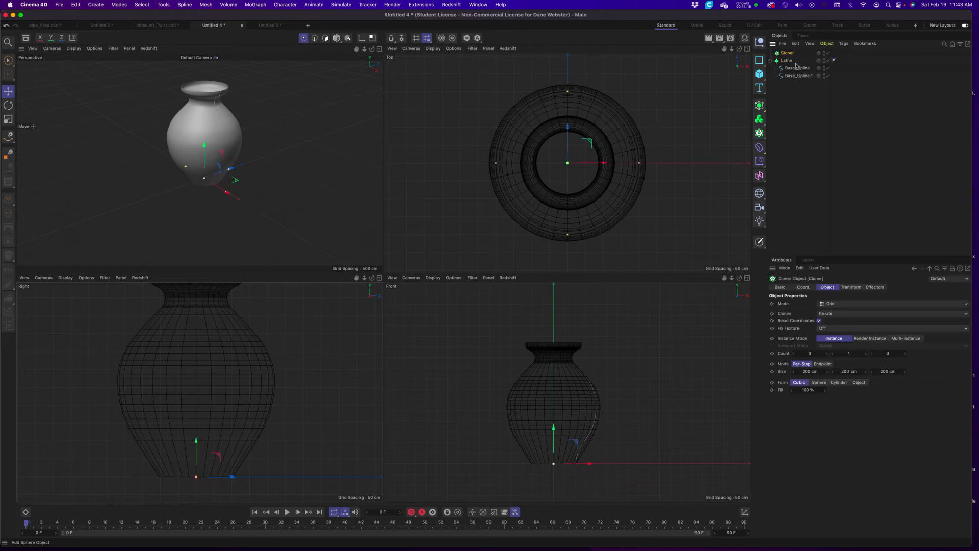
pyautogui.click(797, 69)
pyautogui.keyDown('shift'); pyautogui.click(797, 77); pyautogui.keyUp('shift')
pyautogui.moveTo(797, 76); pyautogui.dragTo(791, 54)
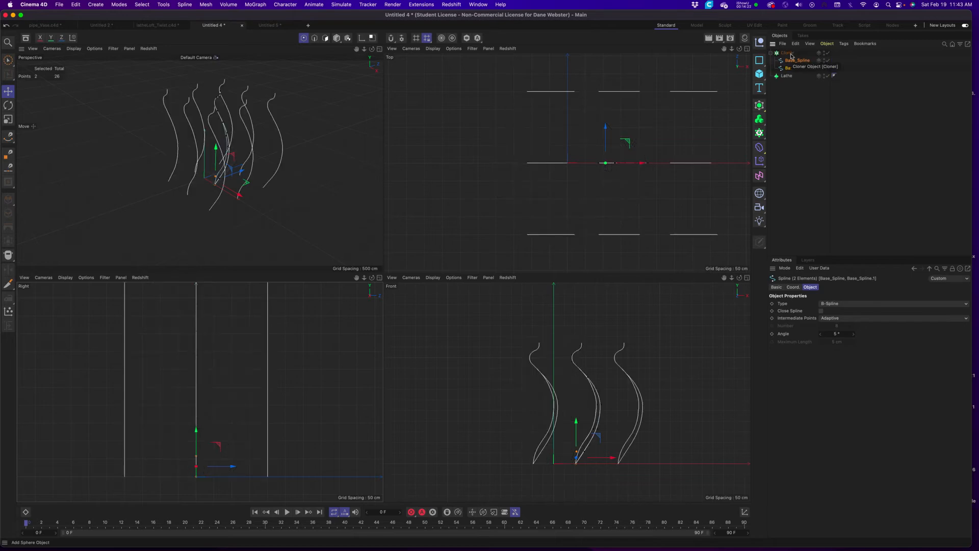
# - Delete the emptied Lathe object
pyautogui.click(787, 53)
pyautogui.click(787, 76)
pyautogui.press('Delete')
pyautogui.keyDown('alt'); pyautogui.moveTo(321, 149); pyautogui.dragTo(331, 125); pyautogui.keyUp('alt')
pyautogui.middleClick(597, 421)
pyautogui.scroll(3, 475, 325)
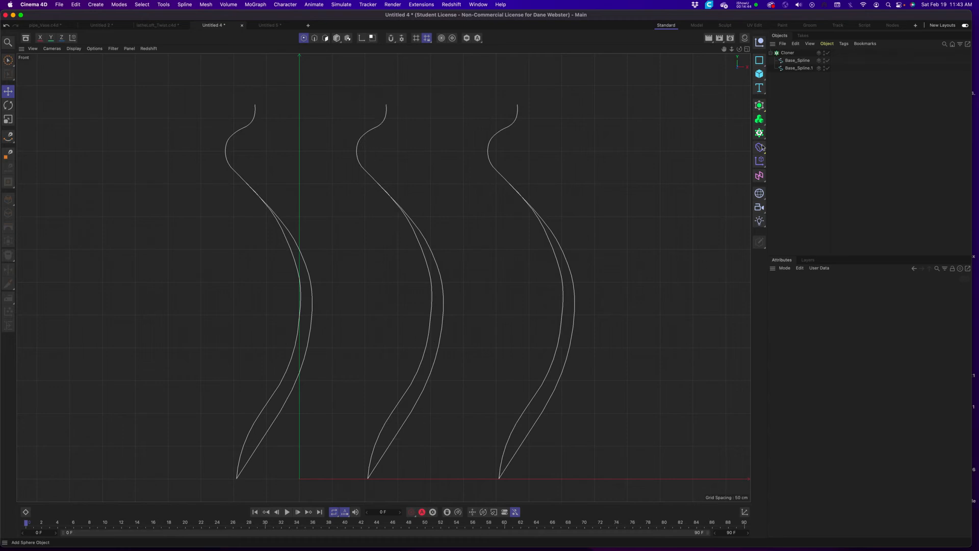
# - Change the spline Cloner's mode from Grid to Radial
pyautogui.click(787, 53)
pyautogui.middleClick(456, 236)
pyautogui.middleClick(298, 199)
pyautogui.moveTo(424, 225)
pyautogui.keyDown('alt'); pyautogui.mouseDown()
pyautogui.moveTo(382, 273)
pyautogui.moveTo(376, 255)
pyautogui.mouseUp(); pyautogui.keyUp('alt')
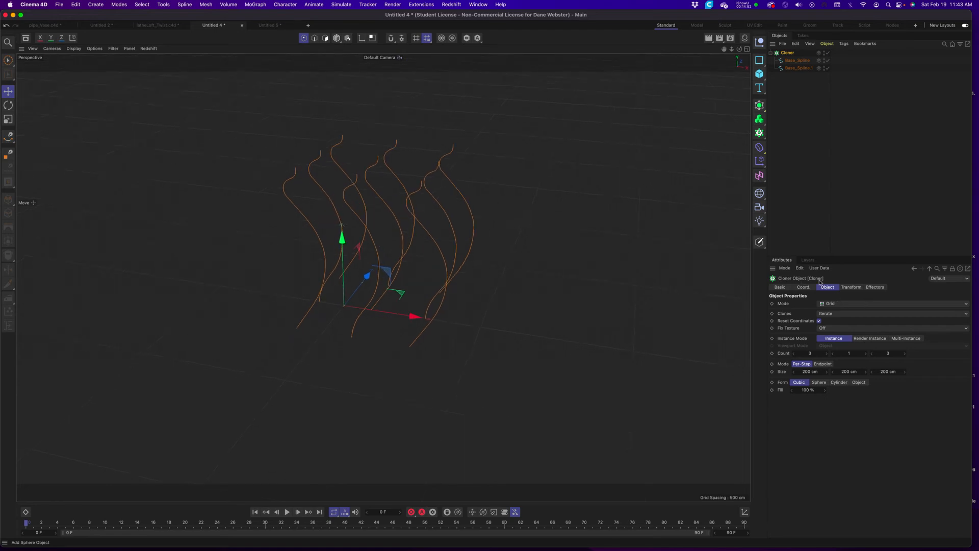
pyautogui.click(853, 304)
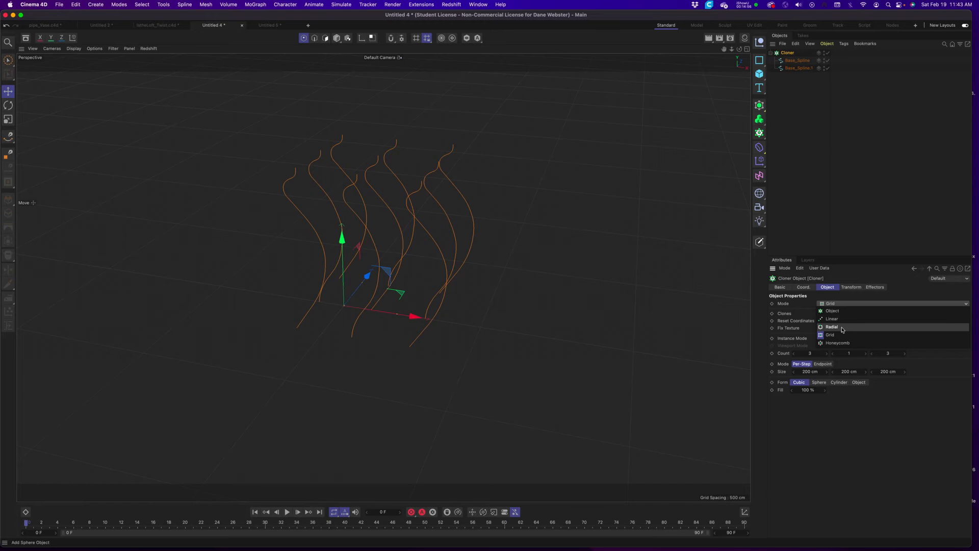
pyautogui.click(841, 327)
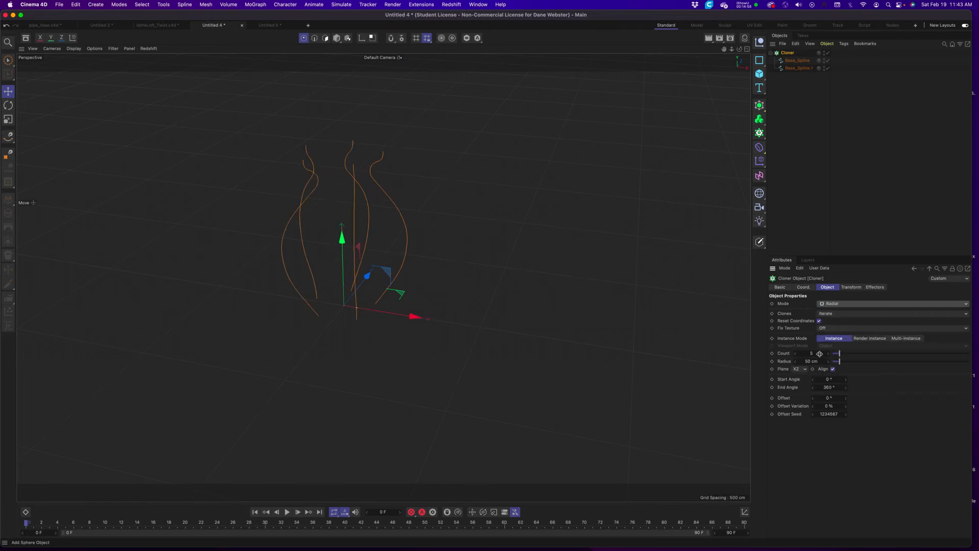
# - Set the radial spline Cloner's count to 12
pyautogui.write('2')
pyautogui.press('Return')
pyautogui.keyDown('alt'); pyautogui.moveTo(203, 184); pyautogui.dragTo(352, 246); pyautogui.keyUp('alt')
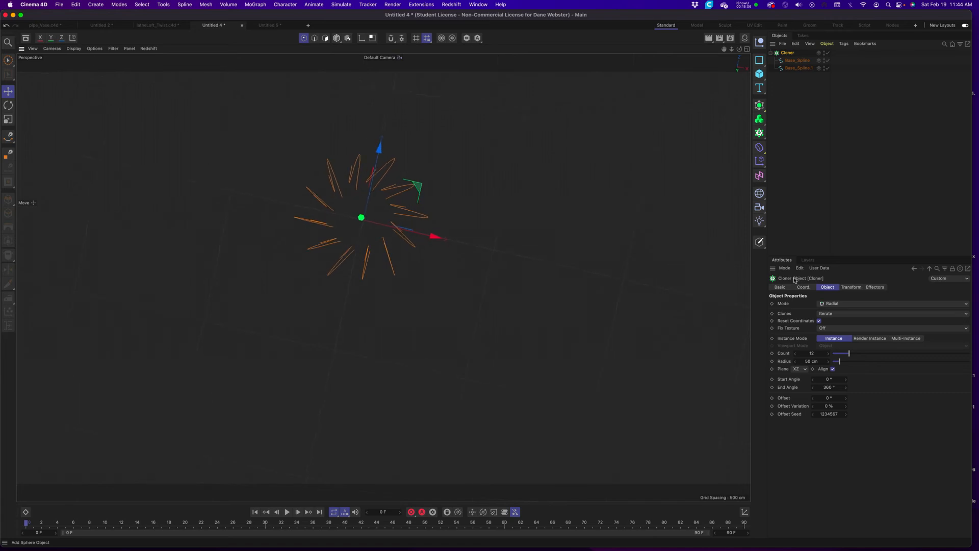
pyautogui.keyDown('alt'); pyautogui.moveTo(441, 243); pyautogui.dragTo(457, 278, button='middle'); pyautogui.keyUp('alt')
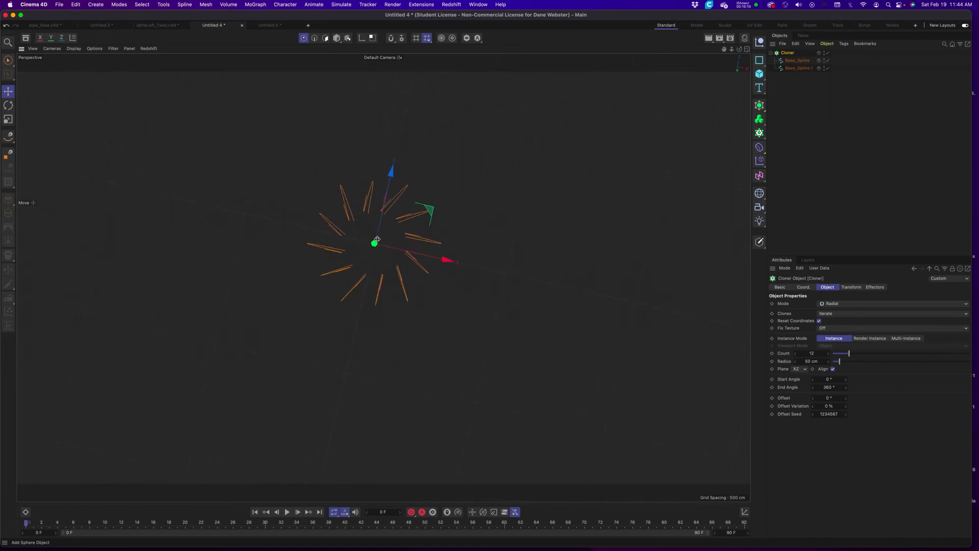
pyautogui.middleClick(477, 306)
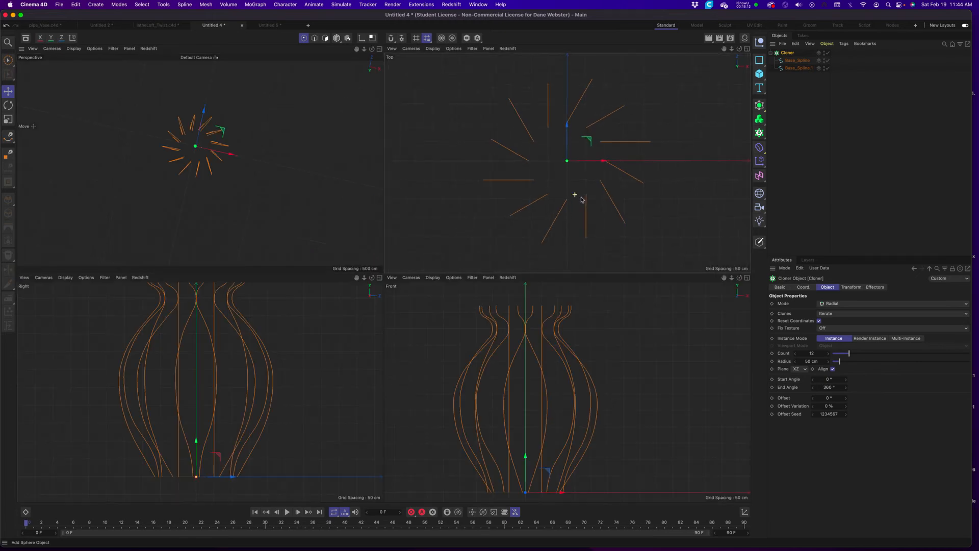
# - Set the spline Cloner's radius to 0 cm
pyautogui.click(794, 61)
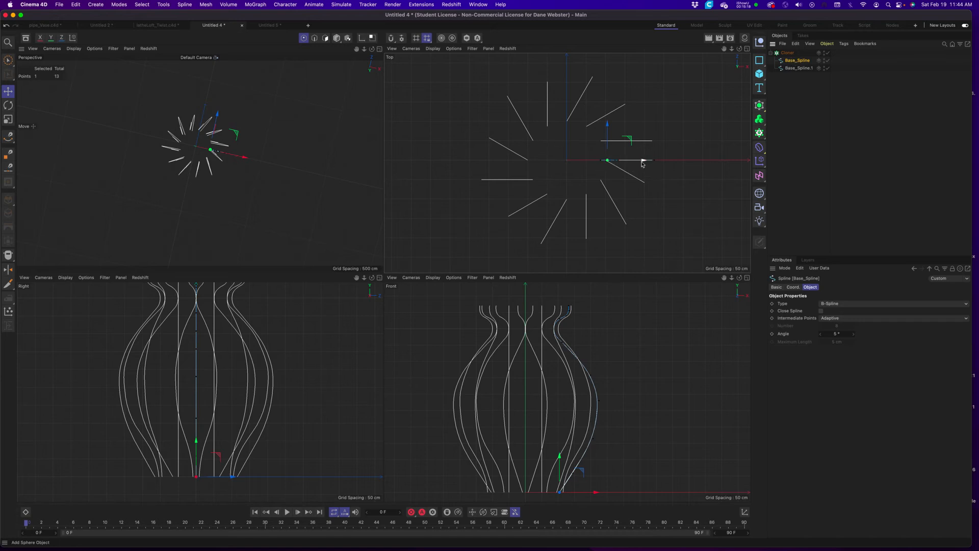
pyautogui.click(790, 54)
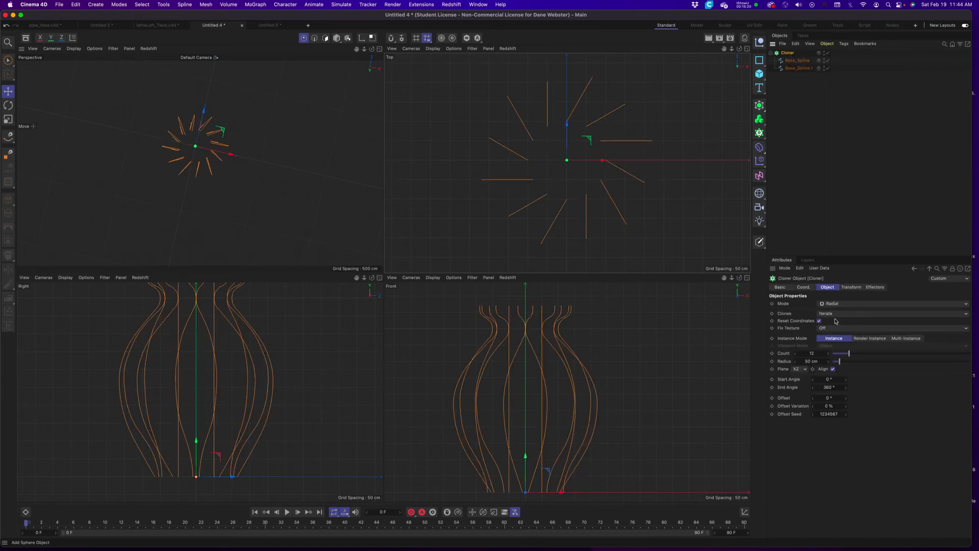
pyautogui.click(821, 362)
pyautogui.write('0')
pyautogui.press('Return')
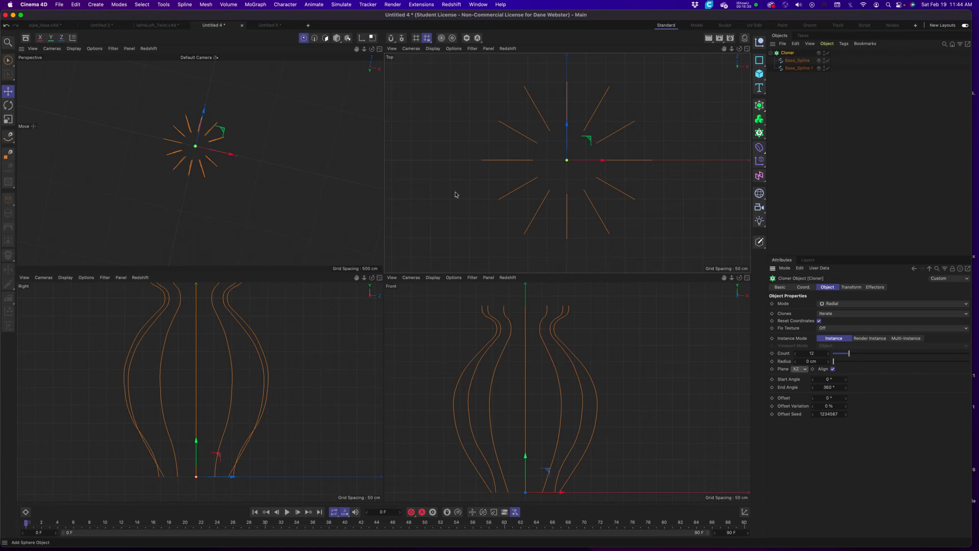
# - Disable the Cloner to show only its two source splines and bring their profiles into view
pyautogui.middleClick(531, 378)
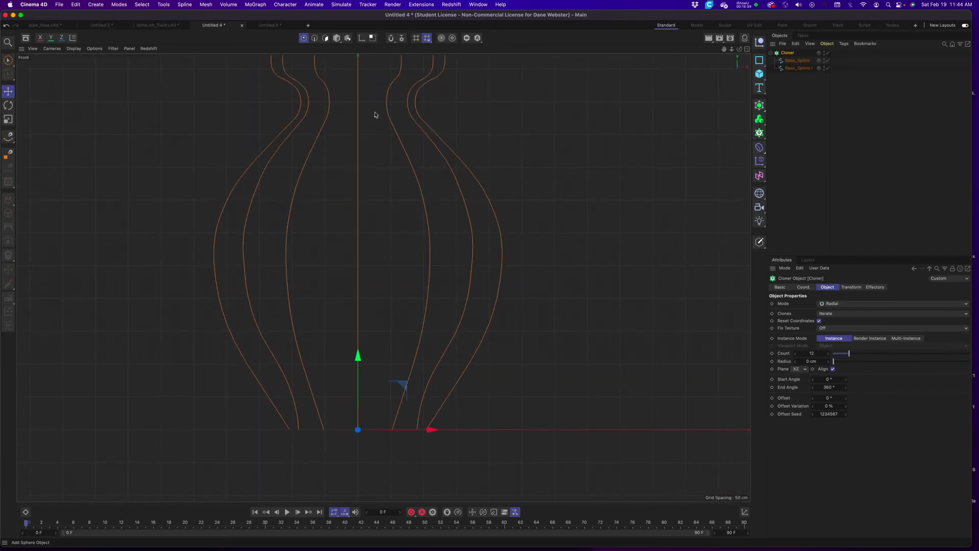
pyautogui.click(826, 54)
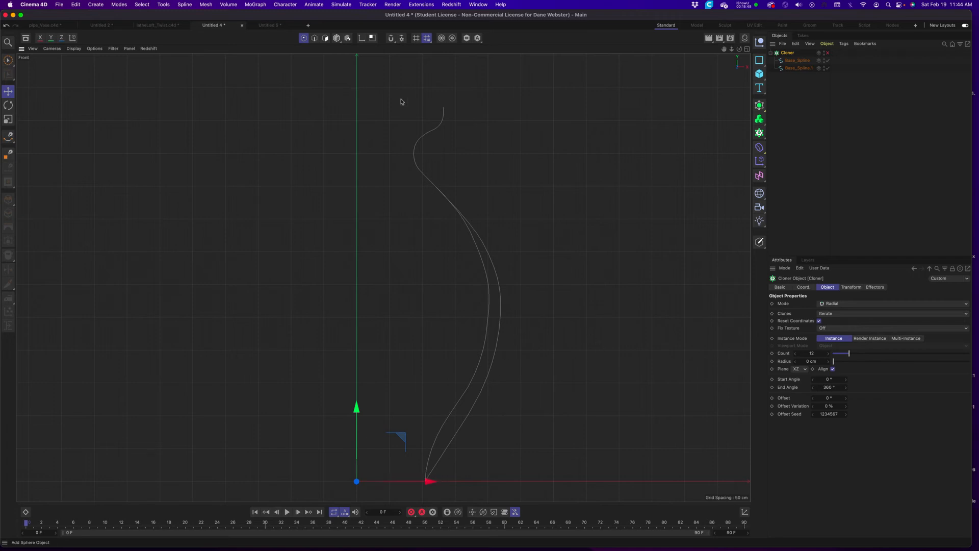
pyautogui.middleClick(586, 225)
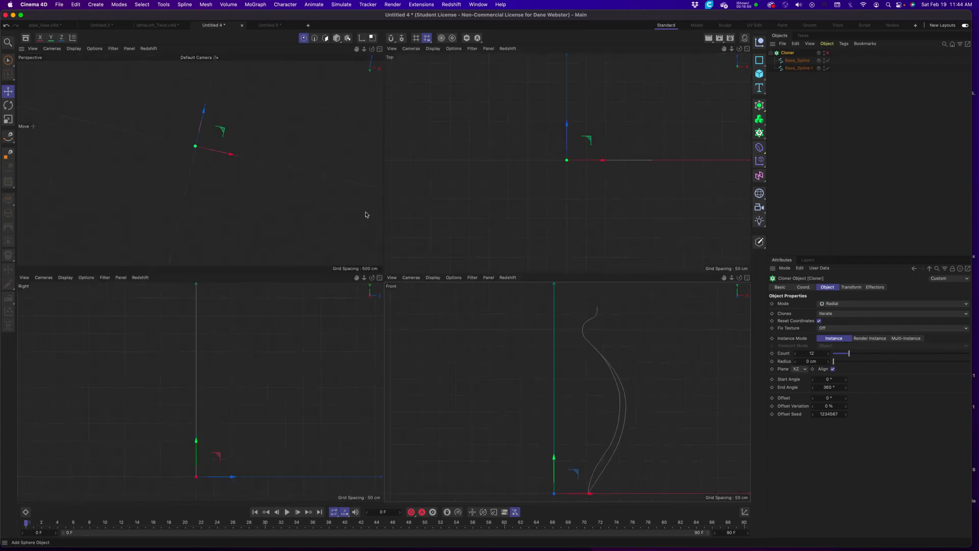
pyautogui.middleClick(307, 201)
pyautogui.keyDown('alt'); pyautogui.moveTo(376, 304); pyautogui.dragTo(363, 213); pyautogui.keyUp('alt')
pyautogui.keyDown('alt'); pyautogui.moveTo(390, 280); pyautogui.dragTo(370, 260); pyautogui.keyUp('alt')
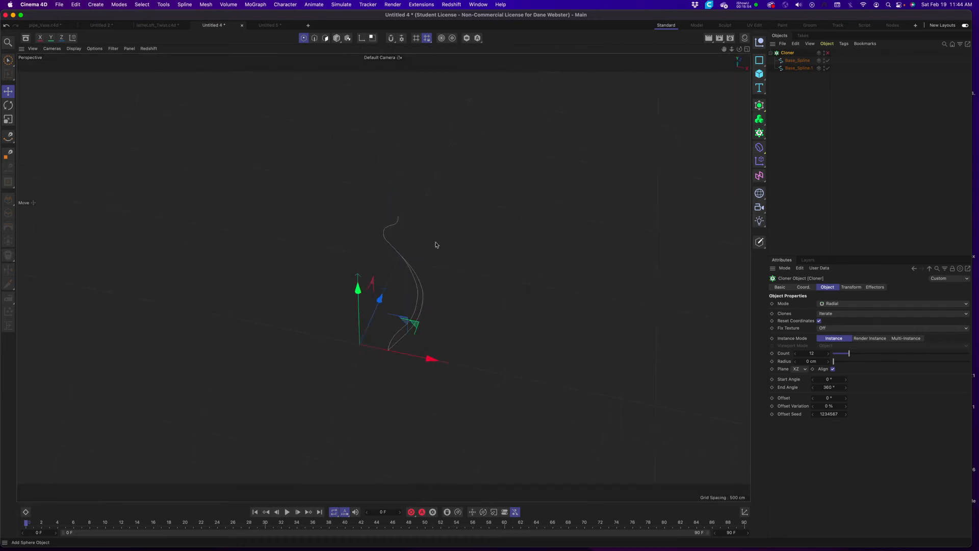
pyautogui.middleClick(567, 337)
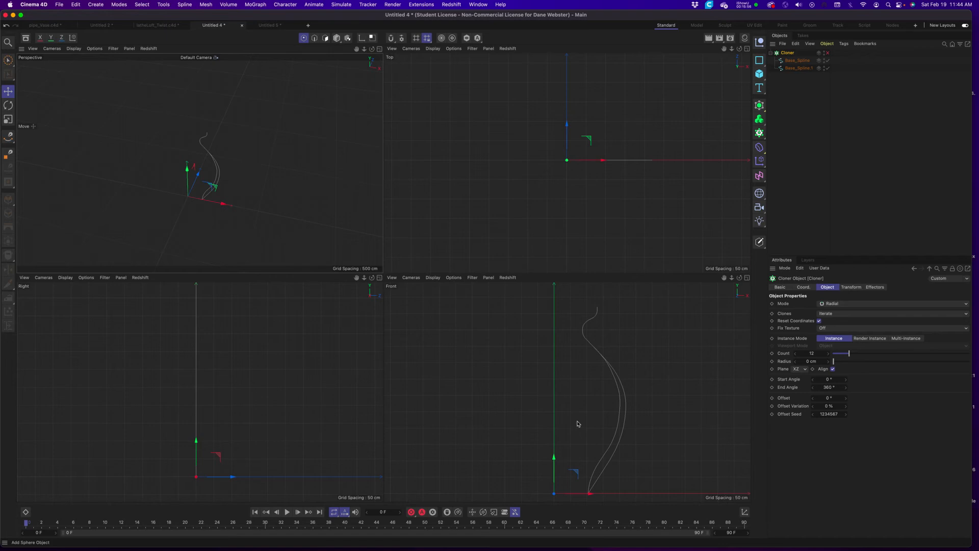
pyautogui.keyDown('alt'); pyautogui.moveTo(591, 420); pyautogui.dragTo(553, 406, button='middle'); pyautogui.keyUp('alt')
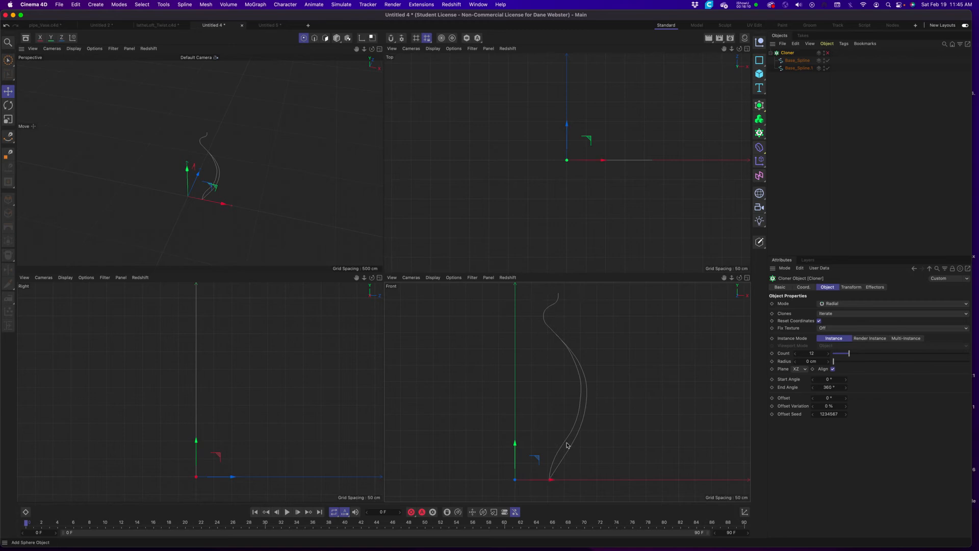
# - Re-enable the Cloner and view the ring of radially cloned profiles in the enlarged perspective view
pyautogui.middleClick(318, 132)
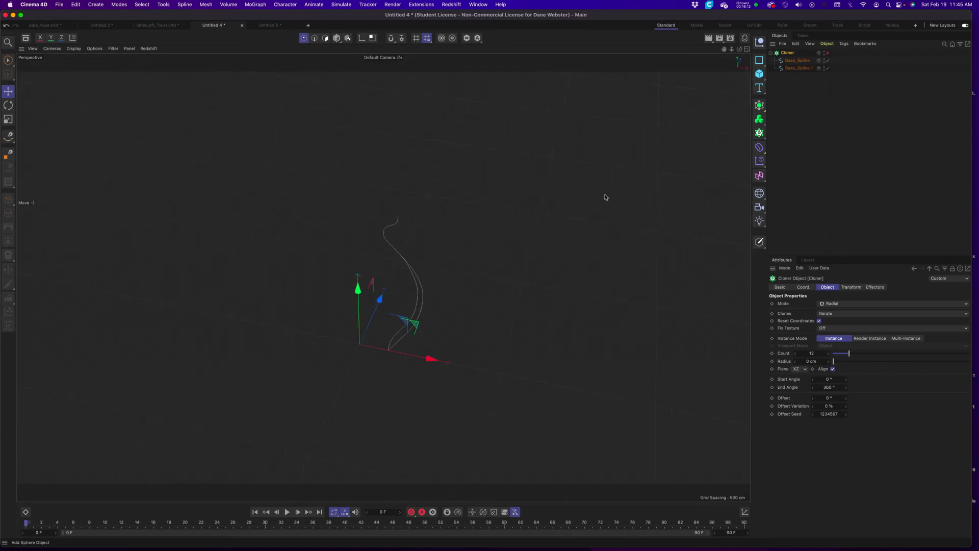
pyautogui.click(827, 54)
pyautogui.keyDown('alt'); pyautogui.moveTo(352, 286); pyautogui.dragTo(337, 342); pyautogui.keyUp('alt')
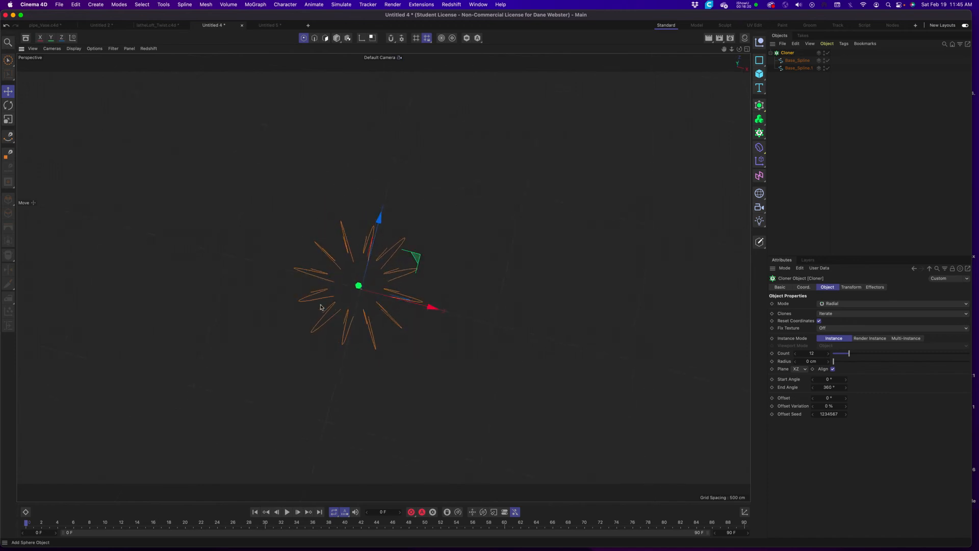
pyautogui.keyDown('alt'); pyautogui.moveTo(392, 324); pyautogui.dragTo(449, 248); pyautogui.keyUp('alt')
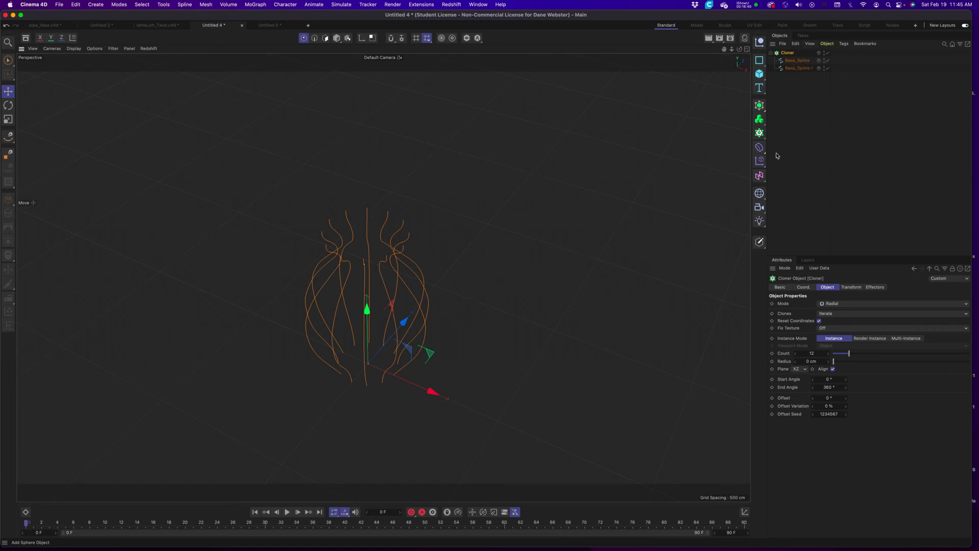
# - Add a Loft generator and make the Cloner its child to skin the cloned splines
pyautogui.click(759, 105)
pyautogui.click(784, 148)
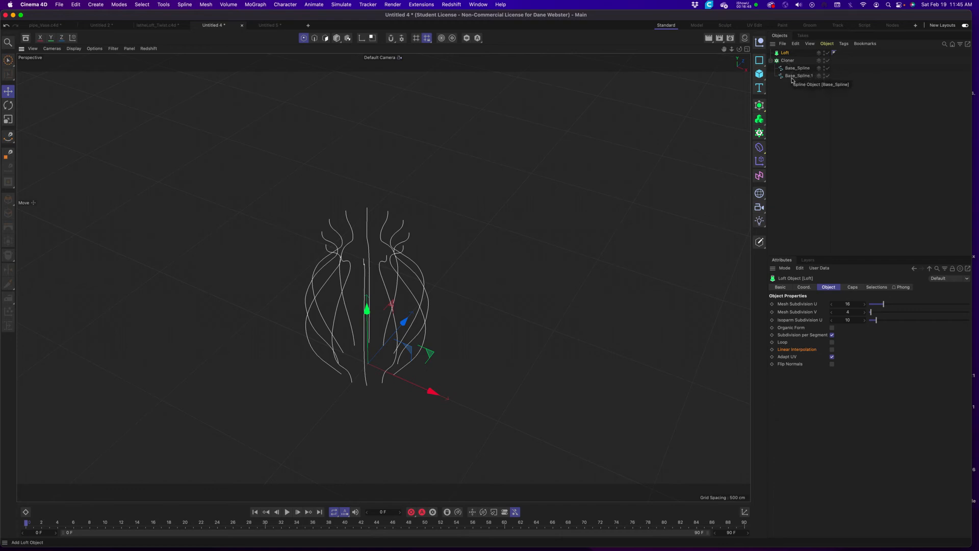
pyautogui.moveTo(794, 72); pyautogui.dragTo(788, 53)
pyautogui.moveTo(786, 65); pyautogui.dragTo(786, 55)
pyautogui.keyDown('alt'); pyautogui.moveTo(492, 265); pyautogui.dragTo(373, 297); pyautogui.keyUp('alt')
# - Turn on the Loft's Loop option to close the gap in the vase wall
pyautogui.click(785, 53)
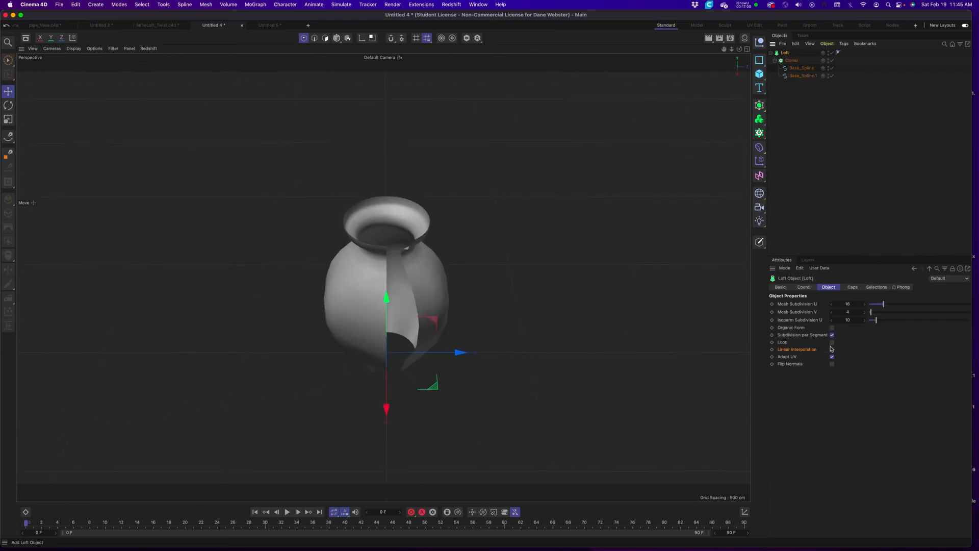
pyautogui.click(832, 342)
pyautogui.keyDown('alt'); pyautogui.moveTo(379, 345); pyautogui.dragTo(459, 334); pyautogui.keyUp('alt')
pyautogui.keyDown('alt'); pyautogui.moveTo(442, 286); pyautogui.dragTo(444, 450); pyautogui.keyUp('alt')
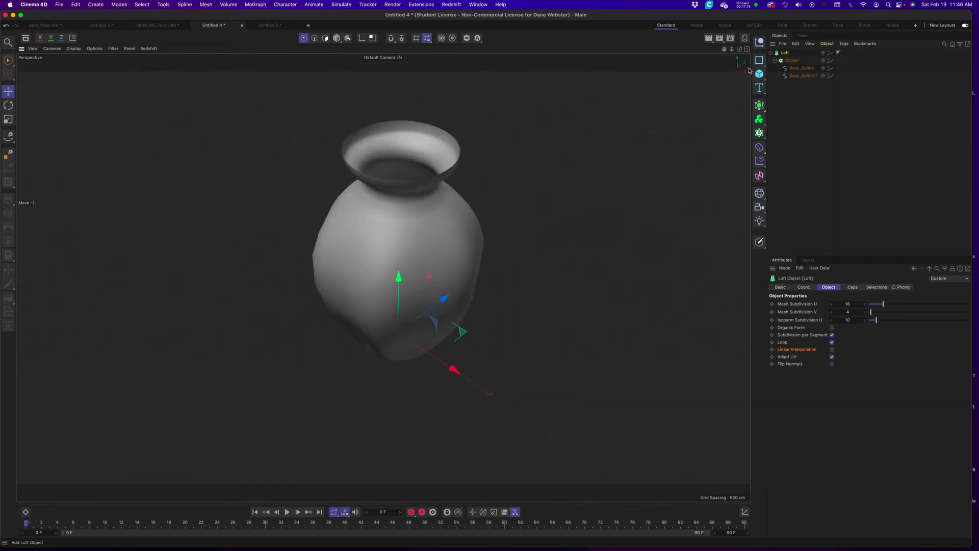
# - Disable the Loft and set the Cloner's count to 36
pyautogui.click(792, 60)
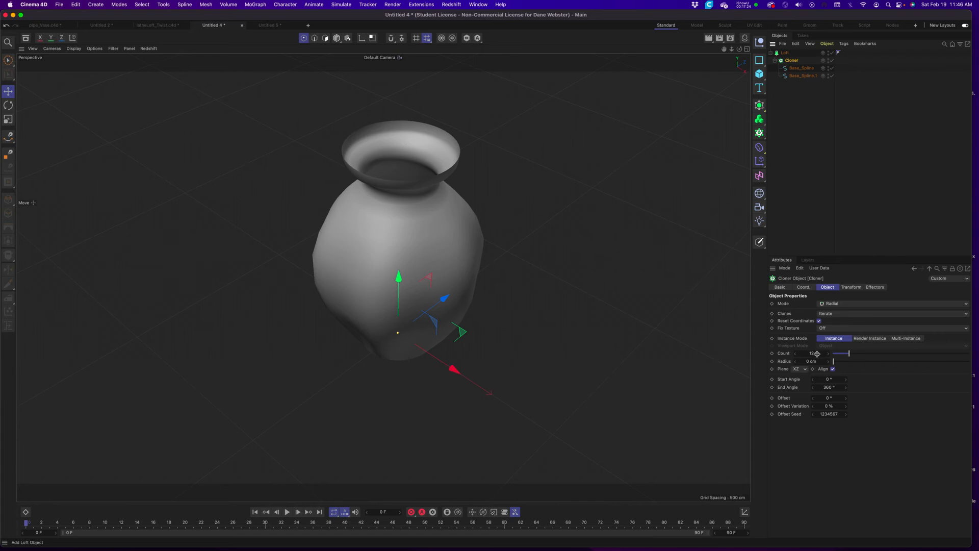
pyautogui.click(832, 53)
pyautogui.keyDown('alt'); pyautogui.moveTo(466, 229); pyautogui.dragTo(469, 275); pyautogui.keyUp('alt')
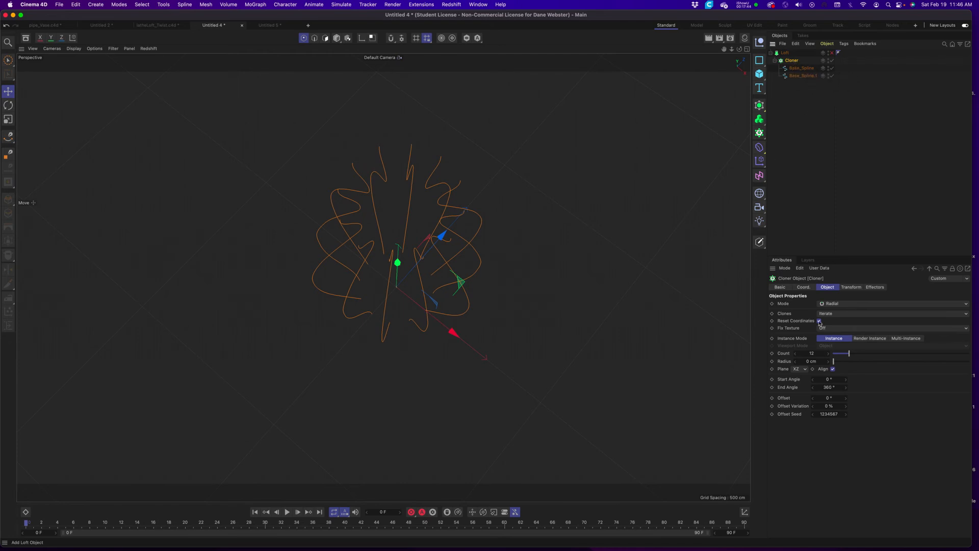
pyautogui.click(818, 353)
pyautogui.write('36')
pyautogui.press('Return')
pyautogui.keyDown('alt'); pyautogui.moveTo(439, 306); pyautogui.dragTo(557, 163); pyautogui.keyUp('alt')
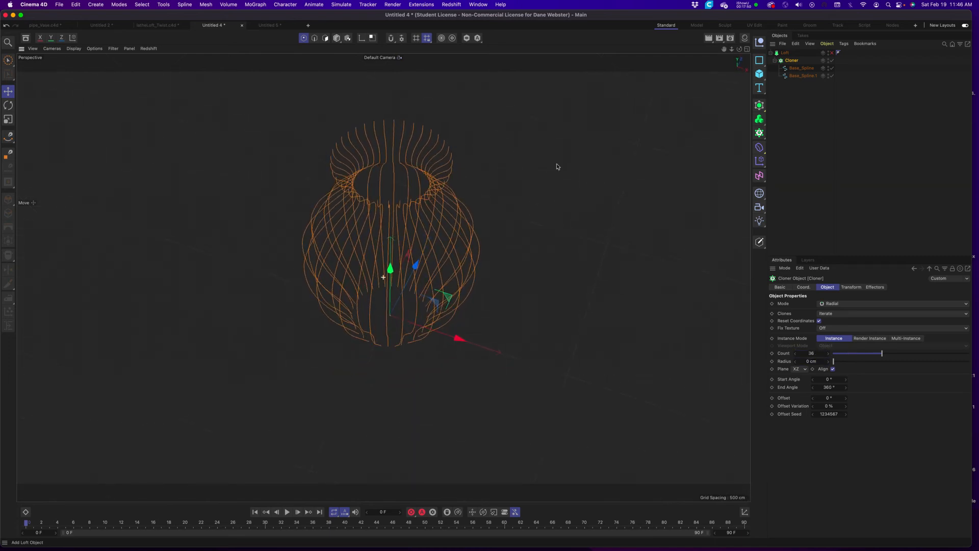
# - Re-enable the Loft and display the vase shaded with its mesh lines
pyautogui.click(832, 53)
pyautogui.keyDown('alt'); pyautogui.moveTo(354, 349); pyautogui.dragTo(403, 317); pyautogui.keyUp('alt')
pyautogui.scroll(3, 395, 320)
pyautogui.scroll(-1, 395, 320)
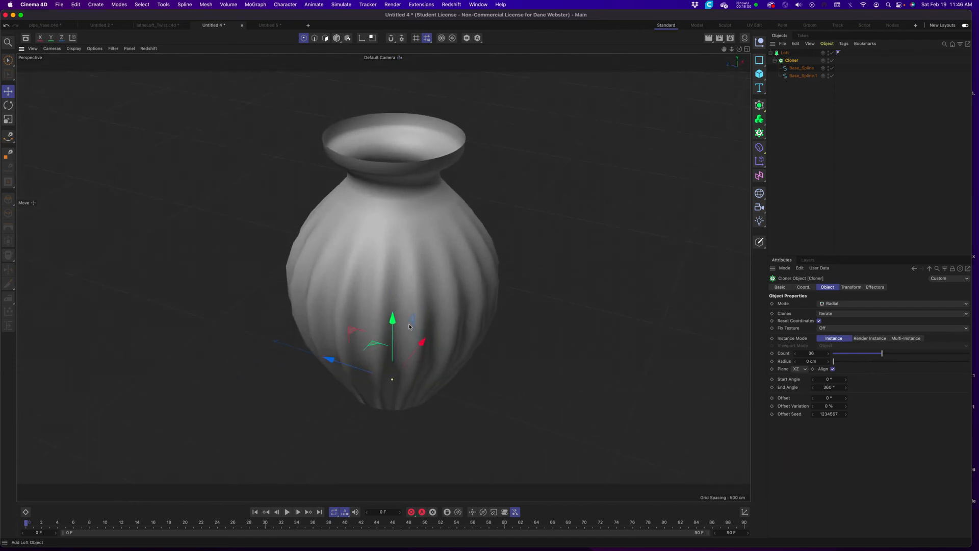
pyautogui.press('n')
pyautogui.press('b')
pyautogui.keyDown('alt'); pyautogui.moveTo(397, 347); pyautogui.dragTo(396, 337); pyautogui.keyUp('alt')
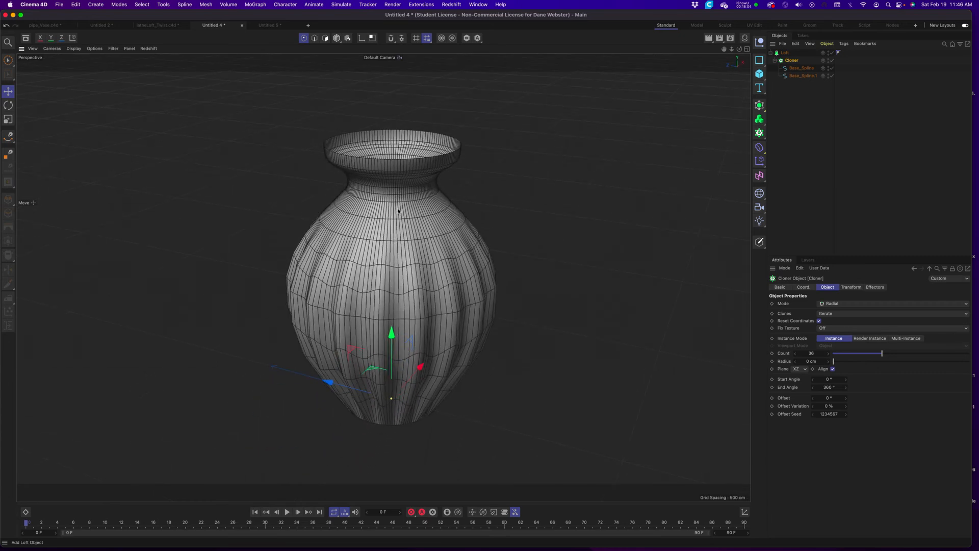
# - Set the intermediate points of both Base_Spline and Base_Spline.1 to Uniform
pyautogui.click(784, 53)
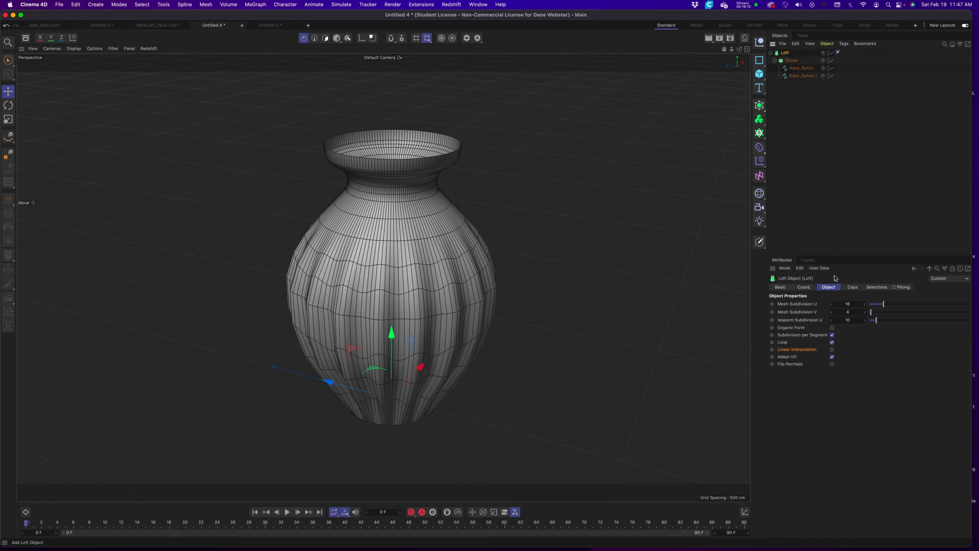
pyautogui.click(800, 68)
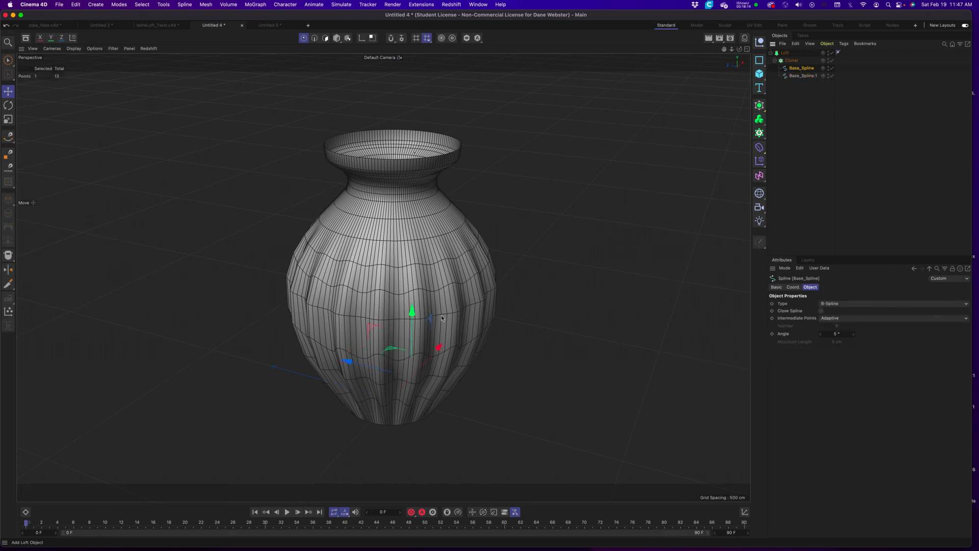
pyautogui.click(847, 322)
pyautogui.click(845, 346)
pyautogui.click(799, 77)
pyautogui.click(841, 320)
pyautogui.click(846, 346)
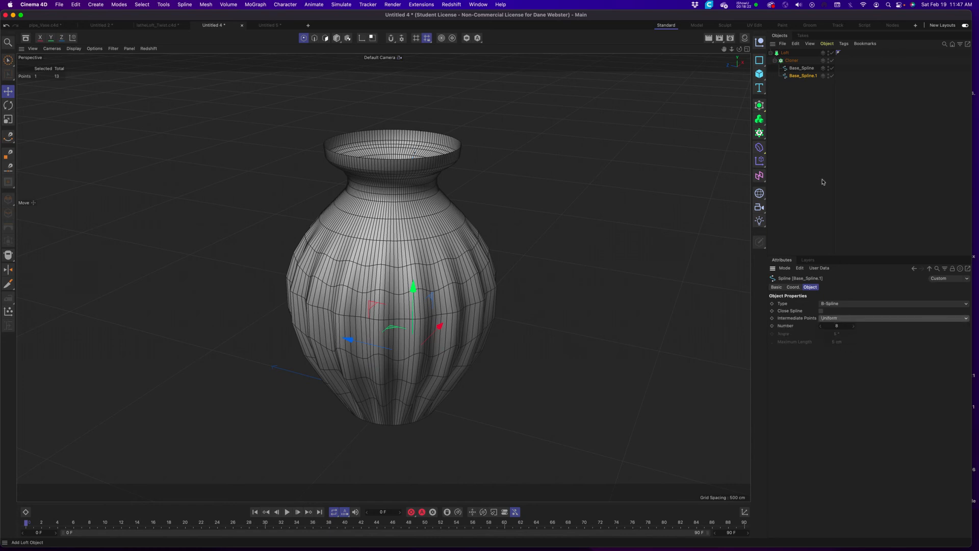
# - Set the Loft's Mesh Subdivision U to 96
pyautogui.click(794, 61)
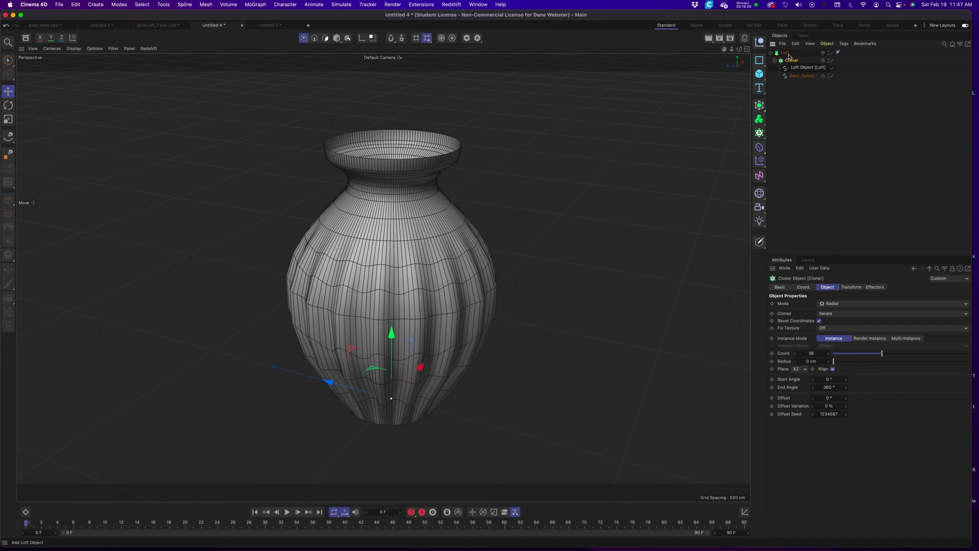
pyautogui.click(784, 52)
pyautogui.moveTo(892, 307); pyautogui.dragTo(937, 311)
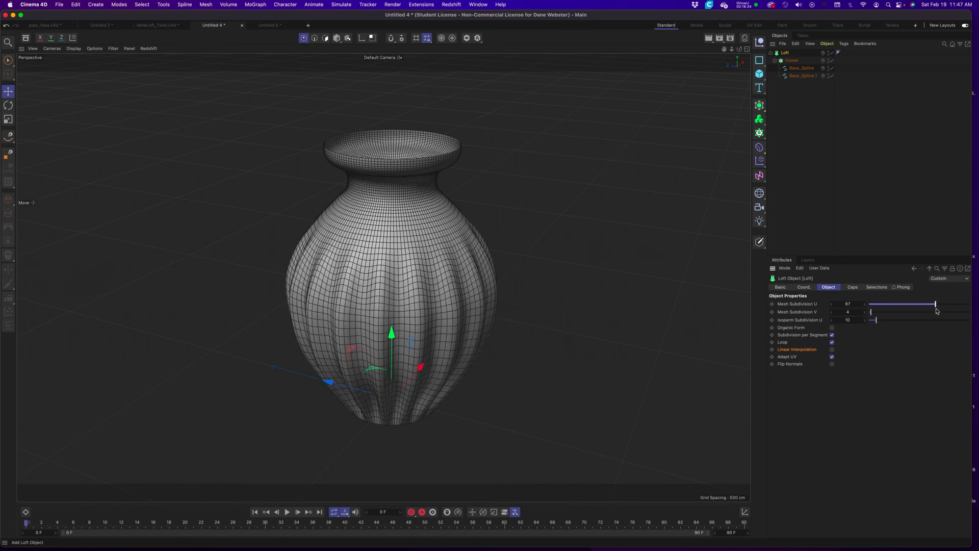
pyautogui.doubleClick(853, 304)
pyautogui.write('96')
pyautogui.press('Tab')
pyautogui.keyDown('alt'); pyautogui.moveTo(280, 283); pyautogui.dragTo(404, 315); pyautogui.keyUp('alt')
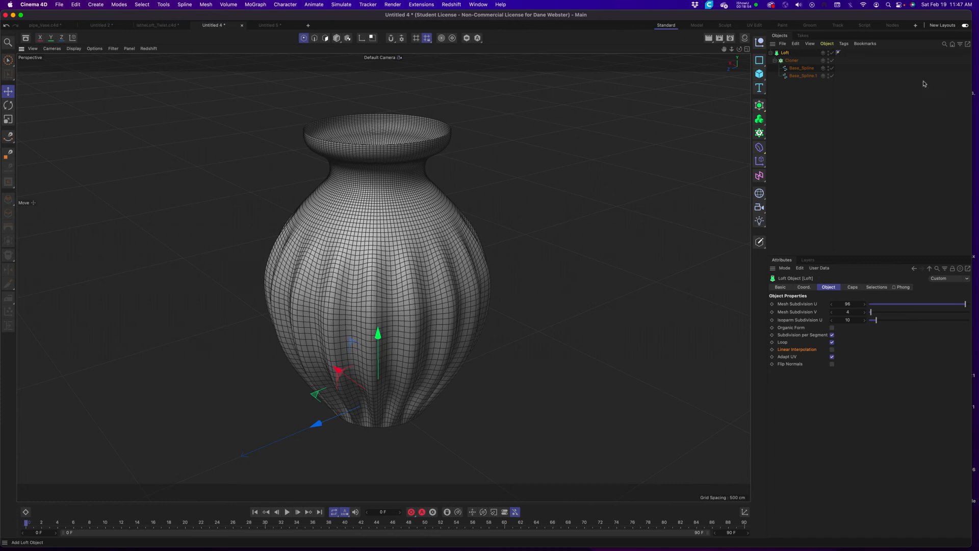
# - Duplicate Base_Spline directly below the original inside the Cloner and name the copy Base_Spline
pyautogui.click(802, 69)
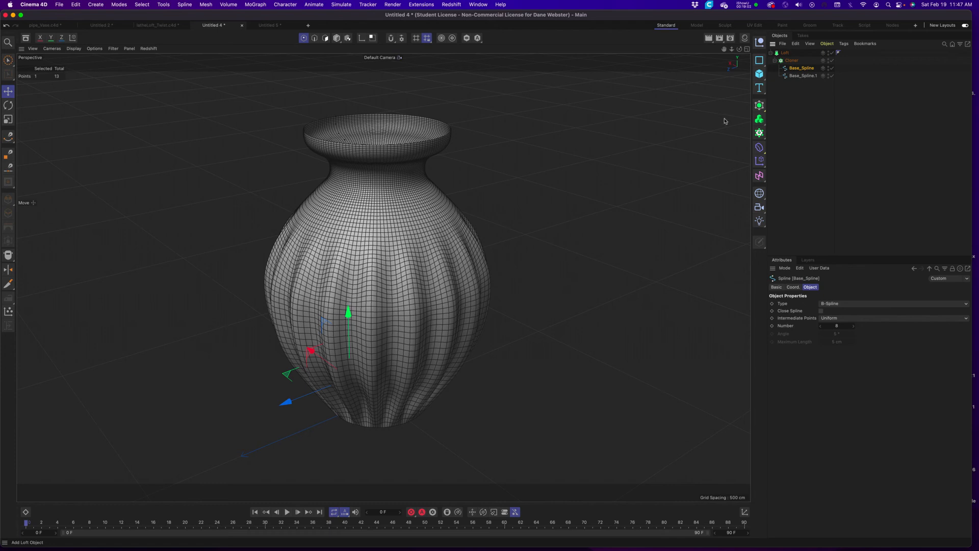
pyautogui.click(801, 76)
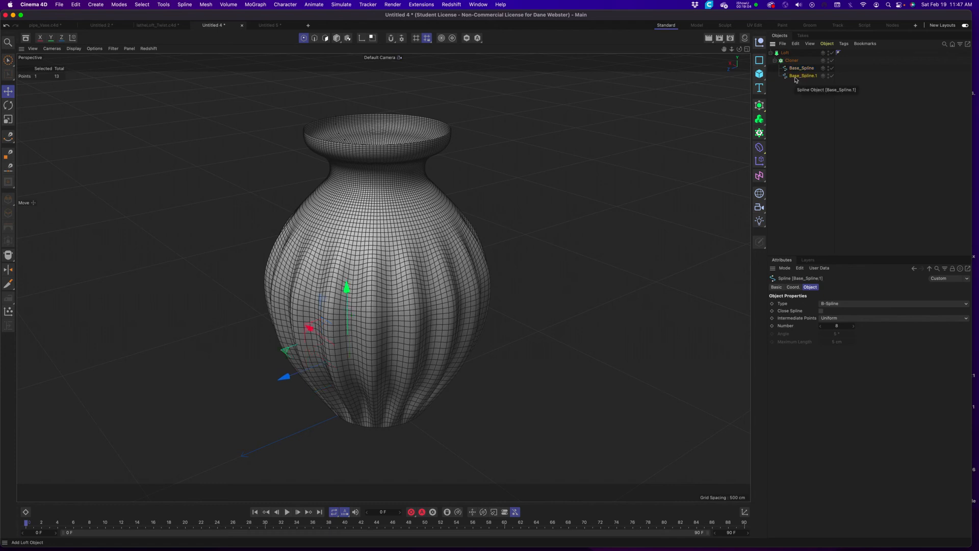
pyautogui.click(800, 69)
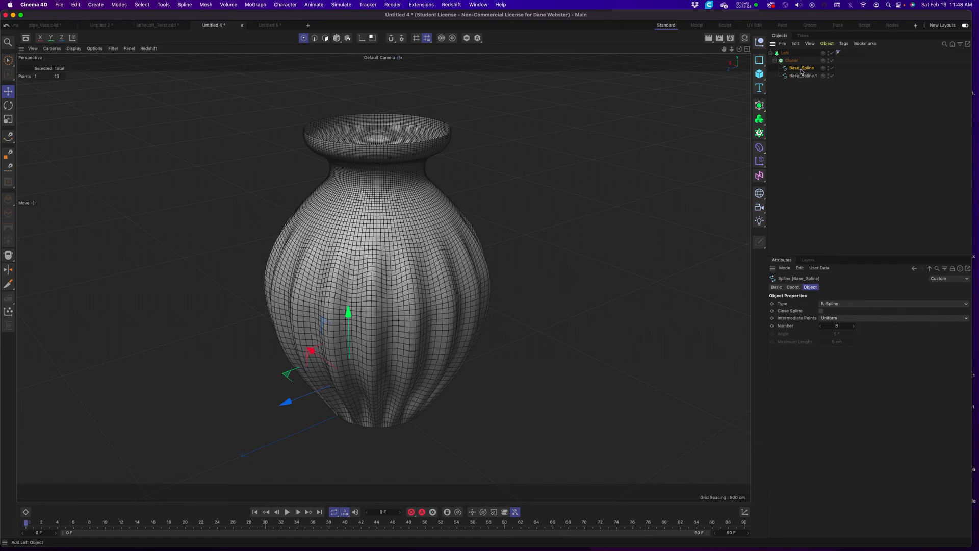
pyautogui.click(793, 61)
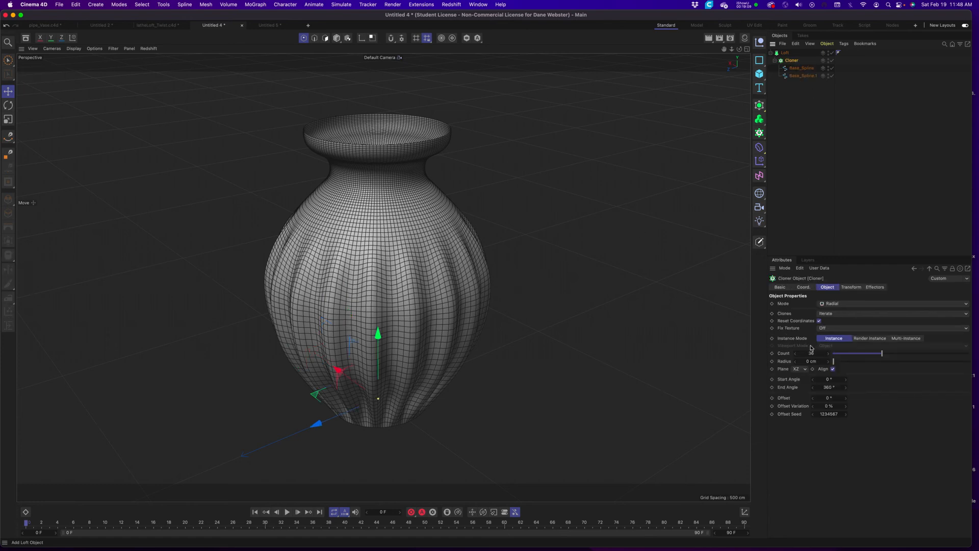
pyautogui.click(798, 70)
pyautogui.moveTo(798, 70); pyautogui.dragTo(803, 73)
pyautogui.doubleClick(805, 76)
pyautogui.click(821, 76)
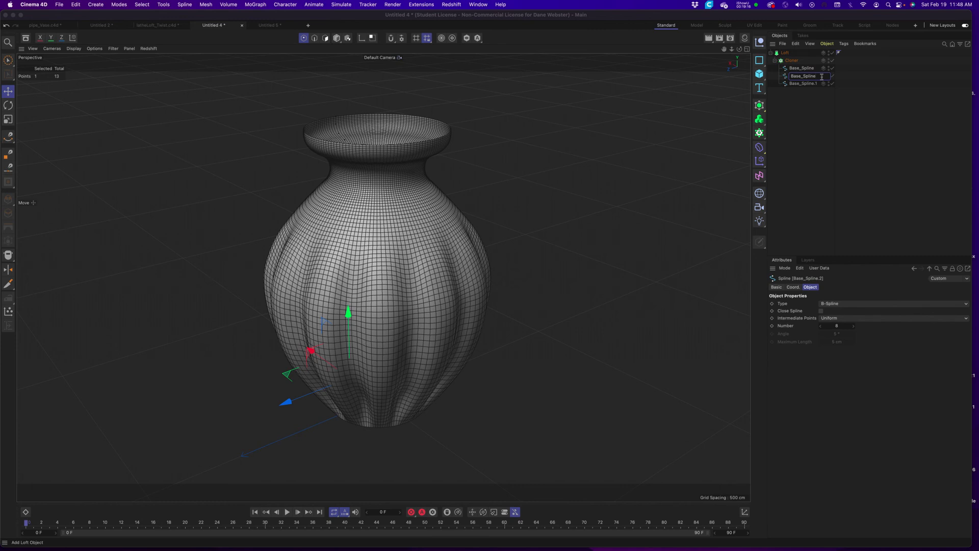
pyautogui.press('Return')
# - Duplicate Base_Spline.1 inside the Cloner, name the copy Base_Spline.1, and view the wider ridges on the vase
pyautogui.click(801, 84)
pyautogui.keyDown('ctrl'); pyautogui.moveTo(800, 85); pyautogui.dragTo(805, 93); pyautogui.keyUp('ctrl')
pyautogui.doubleClick(812, 92)
pyautogui.click(820, 92)
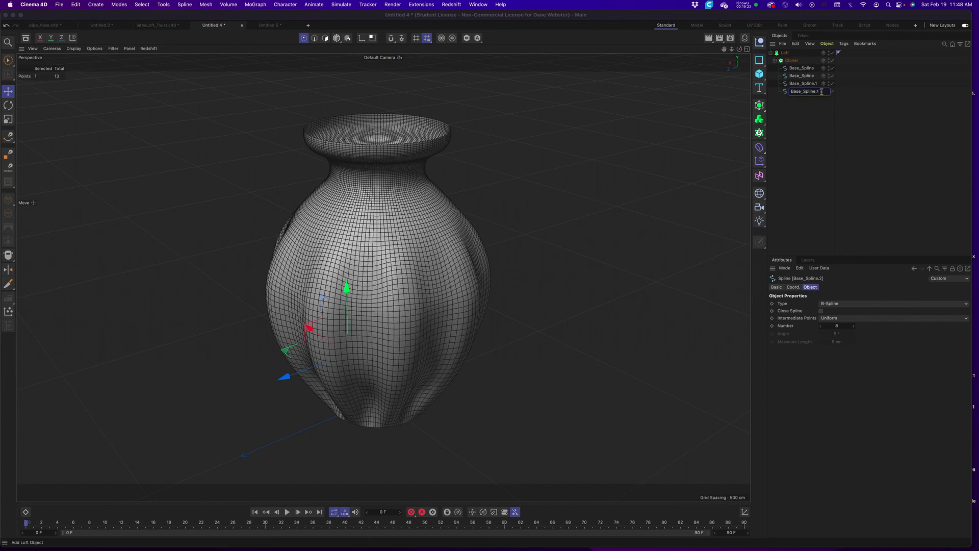
pyautogui.click(601, 196)
pyautogui.keyDown('alt'); pyautogui.moveTo(480, 244); pyautogui.dragTo(602, 204); pyautogui.keyUp('alt')
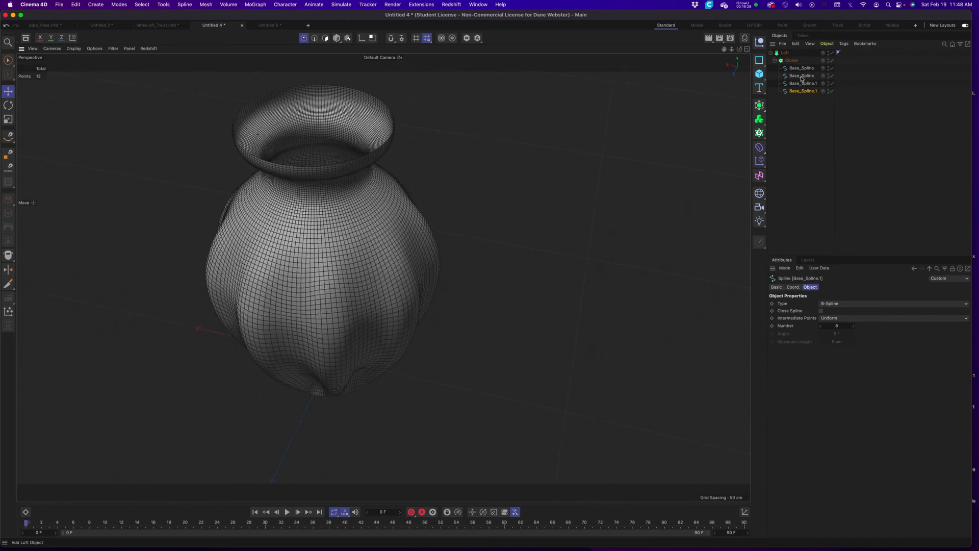
pyautogui.keyDown('alt'); pyautogui.moveTo(402, 306); pyautogui.dragTo(683, 173); pyautogui.keyUp('alt')
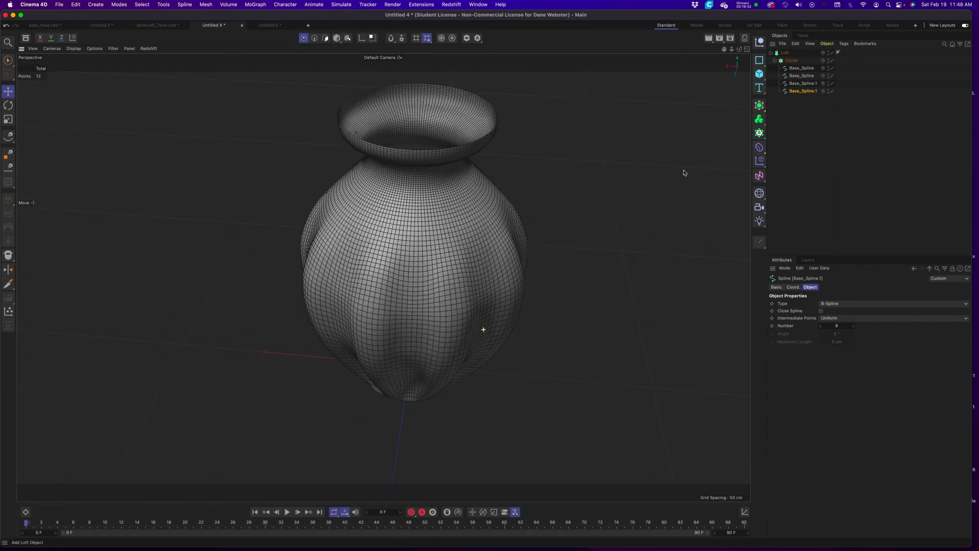
# - Disable the Loft and examine how the paired profile splines repeat around the base of the vase
pyautogui.click(832, 53)
pyautogui.keyDown('alt'); pyautogui.moveTo(481, 281); pyautogui.dragTo(403, 376); pyautogui.keyUp('alt')
pyautogui.keyDown('alt'); pyautogui.moveTo(344, 344); pyautogui.dragTo(428, 339, button='right'); pyautogui.keyUp('alt')
pyautogui.keyDown('alt'); pyautogui.moveTo(428, 339); pyautogui.dragTo(363, 337); pyautogui.keyUp('alt')
pyautogui.middleClick(590, 360)
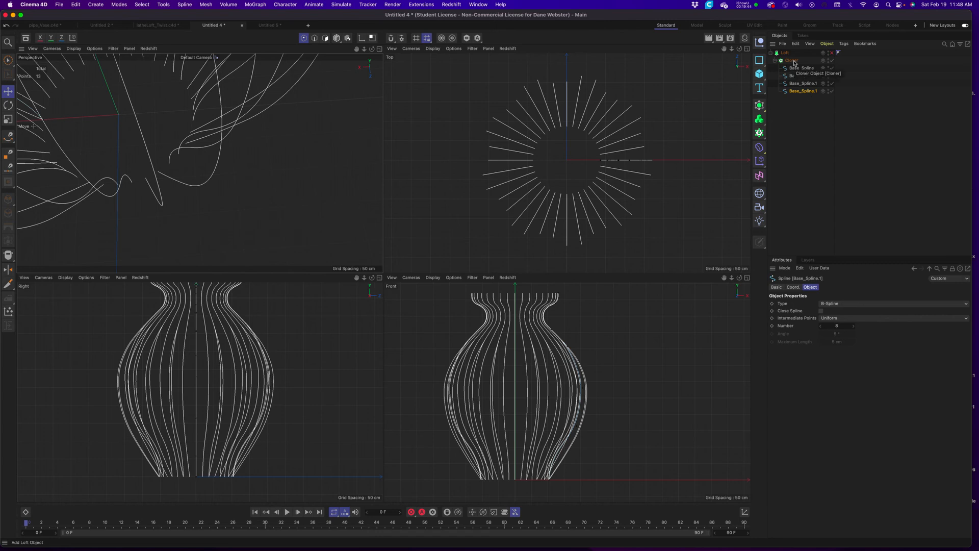
pyautogui.keyDown('alt'); pyautogui.moveTo(218, 180); pyautogui.dragTo(271, 190); pyautogui.keyUp('alt')
pyautogui.middleClick(271, 190)
pyautogui.keyDown('alt'); pyautogui.moveTo(308, 212); pyautogui.dragTo(255, 229, button='right'); pyautogui.keyUp('alt')
pyautogui.keyDown('alt'); pyautogui.moveTo(303, 234); pyautogui.dragTo(295, 230); pyautogui.keyUp('alt')
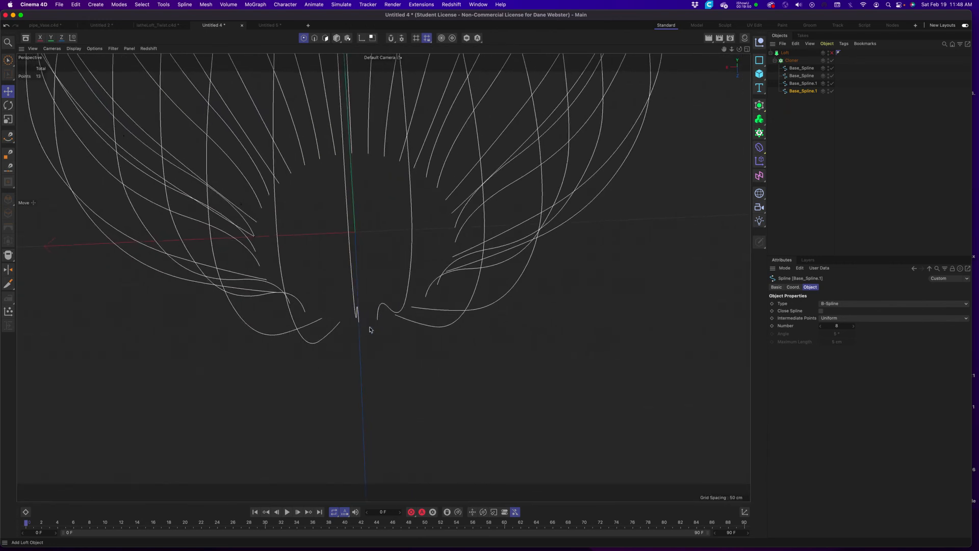
pyautogui.keyDown('alt'); pyautogui.moveTo(369, 326); pyautogui.dragTo(420, 339); pyautogui.keyUp('alt')
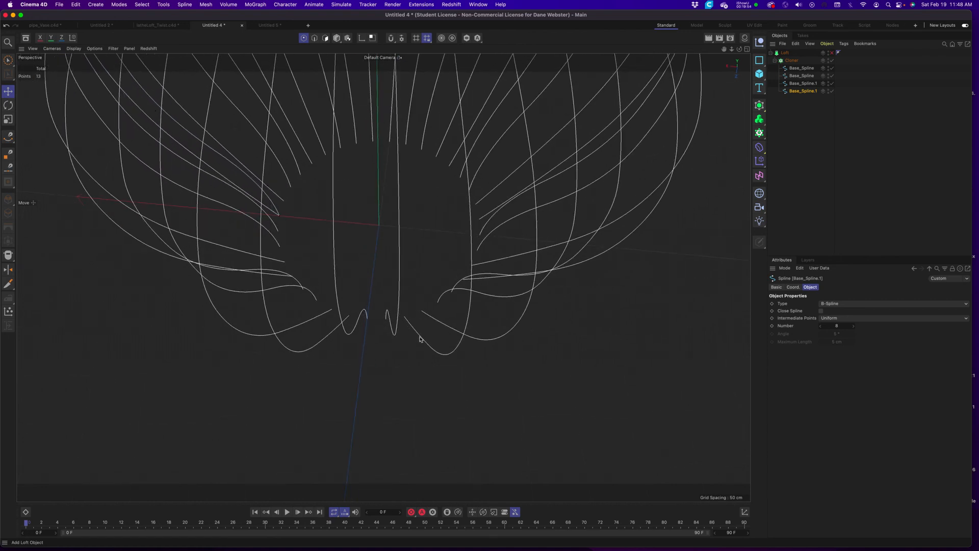
# - Set the Cloner's count to 48 and re-enable the Loft
pyautogui.click(798, 61)
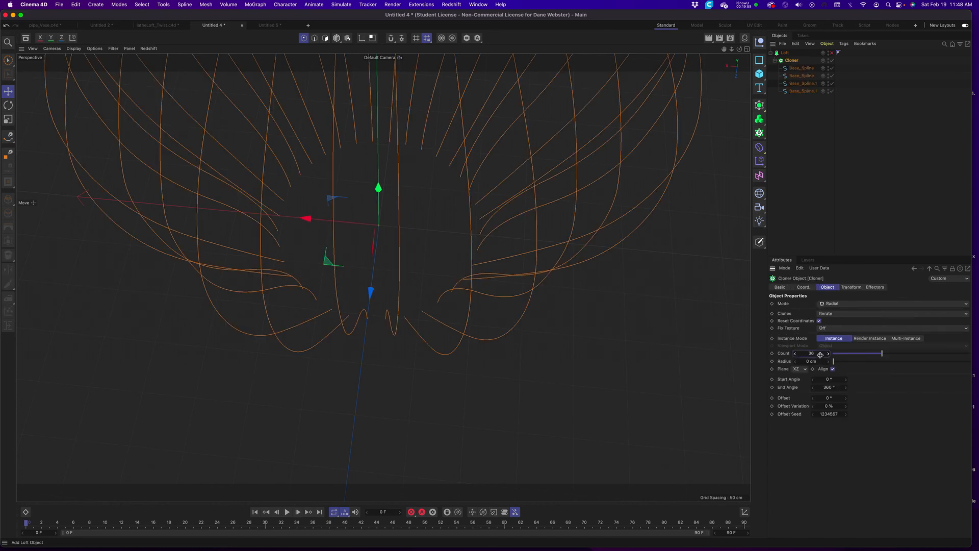
pyautogui.press('Tab')
pyautogui.keyDown('alt'); pyautogui.moveTo(534, 309); pyautogui.dragTo(460, 323); pyautogui.keyUp('alt')
pyautogui.scroll(-2, 460, 324)
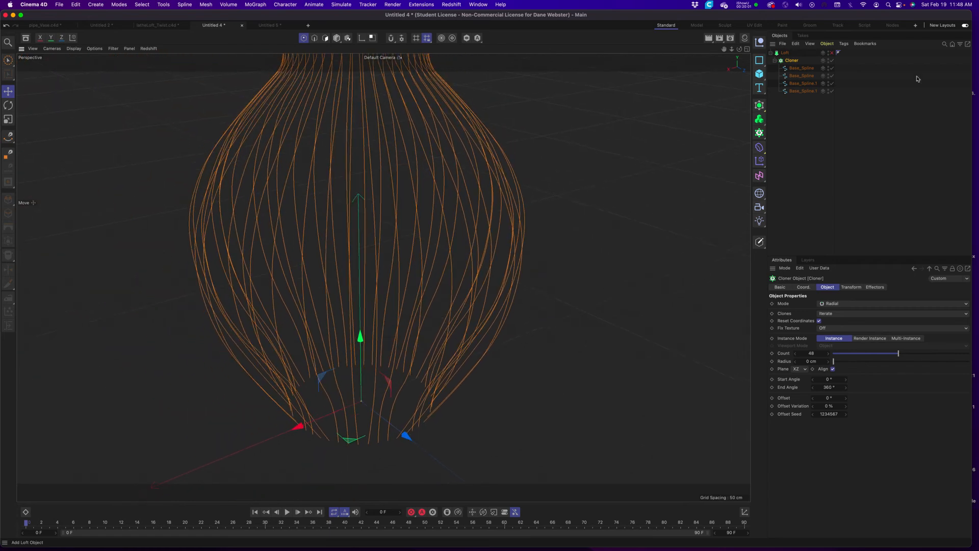
pyautogui.click(831, 53)
pyautogui.keyDown('alt'); pyautogui.moveTo(335, 289); pyautogui.dragTo(390, 318); pyautogui.keyUp('alt')
pyautogui.scroll(-2, 391, 318)
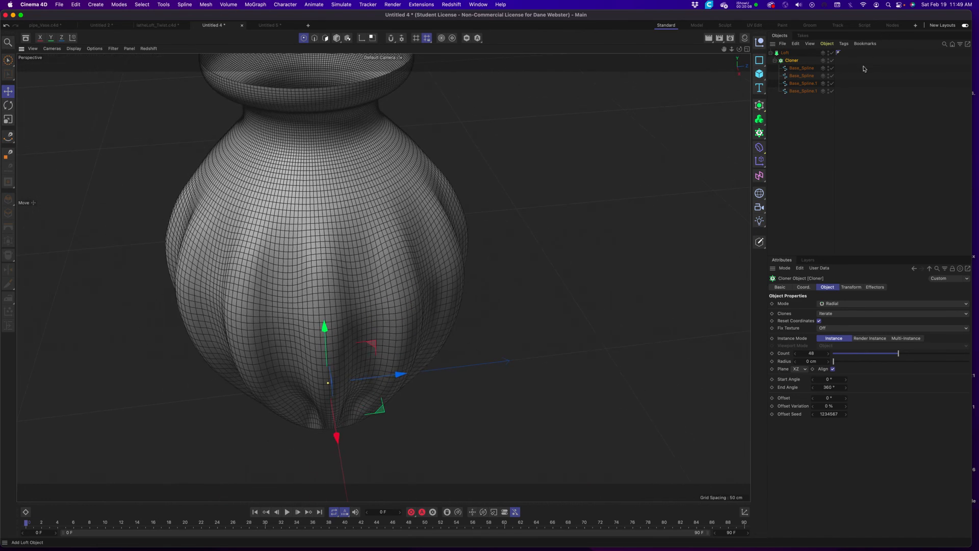
# - Add a third copy of both Base_Spline.1 and Base_Spline inside the Cloner, each below its matching splines
pyautogui.click(803, 91)
pyautogui.keyDown('ctrl'); pyautogui.moveTo(800, 92); pyautogui.dragTo(803, 97); pyautogui.keyUp('ctrl')
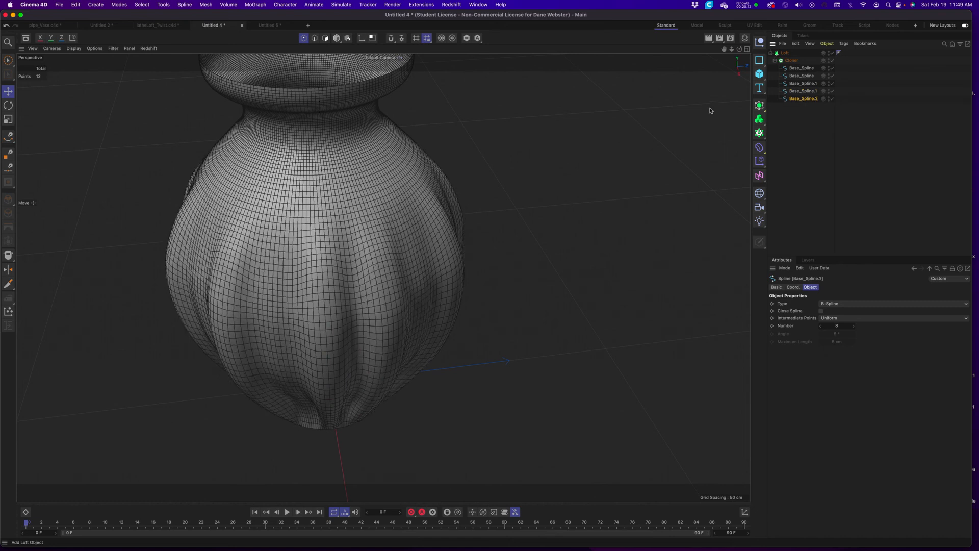
pyautogui.keyDown('ctrl'); pyautogui.moveTo(801, 76); pyautogui.dragTo(810, 82); pyautogui.keyUp('ctrl')
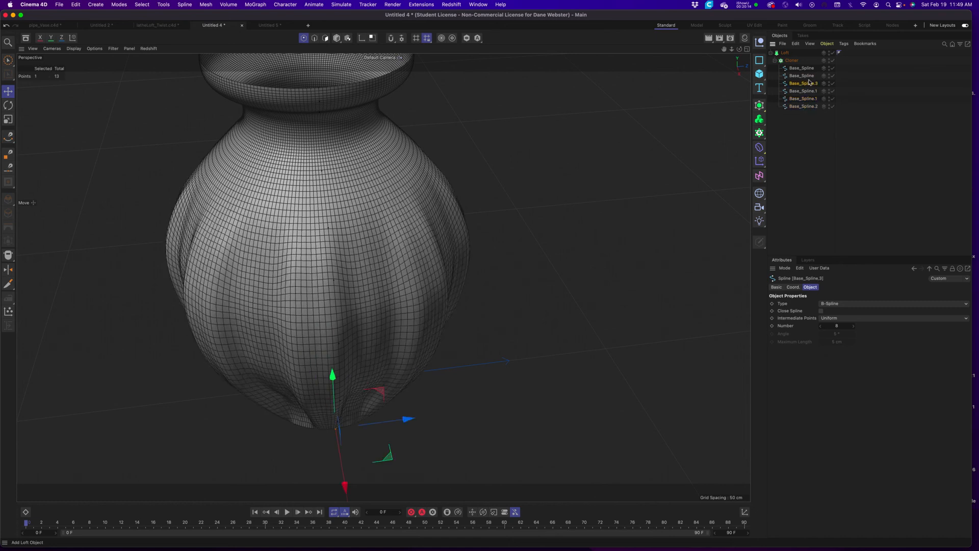
pyautogui.hotkey('ctrl', 'z')
pyautogui.keyDown('ctrl'); pyautogui.moveTo(807, 78); pyautogui.dragTo(798, 82); pyautogui.keyUp('ctrl')
pyautogui.keyDown('alt'); pyautogui.moveTo(482, 268); pyautogui.dragTo(411, 274); pyautogui.keyUp('alt')
pyautogui.keyDown('alt'); pyautogui.moveTo(379, 317); pyautogui.dragTo(308, 402); pyautogui.keyUp('alt')
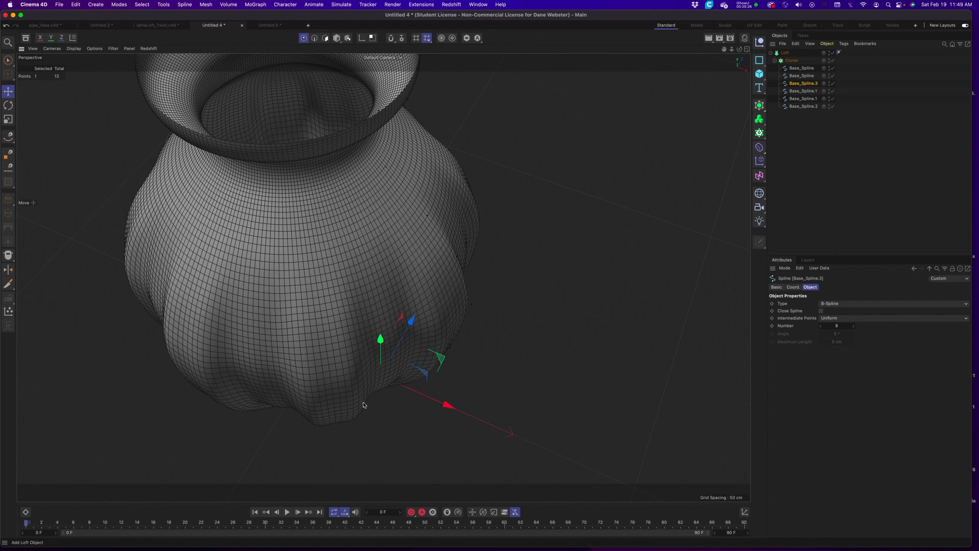
# - Rename the newest Base_Spline copy as Base_Spline and view the ridged vase from above
pyautogui.doubleClick(814, 84)
pyautogui.press('BackSpace')
pyautogui.press('Return')
pyautogui.keyDown('alt'); pyautogui.moveTo(444, 263); pyautogui.dragTo(357, 357); pyautogui.keyUp('alt')
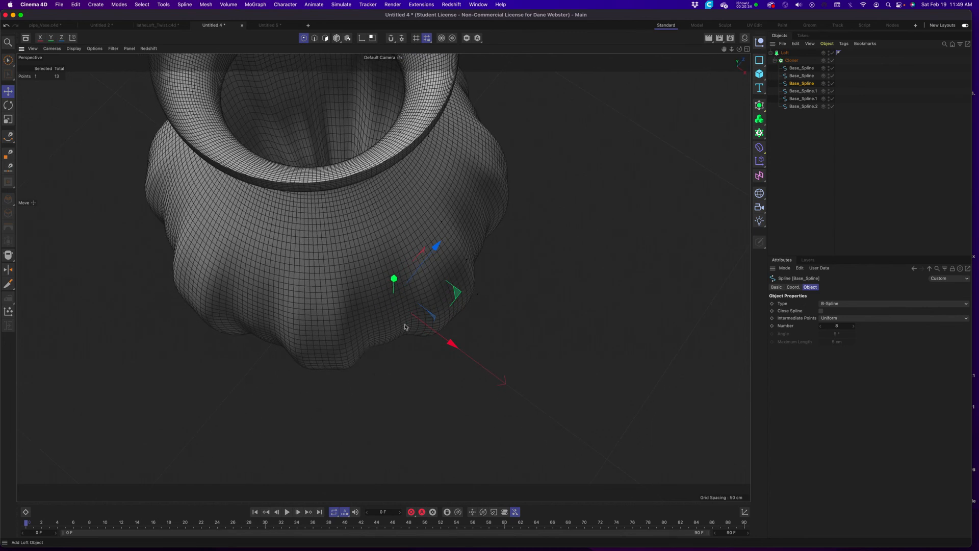
# - Set the Cloner's count to 96 and inspect the narrower ridges around the vase
pyautogui.keyDown('alt'); pyautogui.moveTo(384, 386); pyautogui.dragTo(538, 285); pyautogui.keyUp('alt')
pyautogui.click(791, 60)
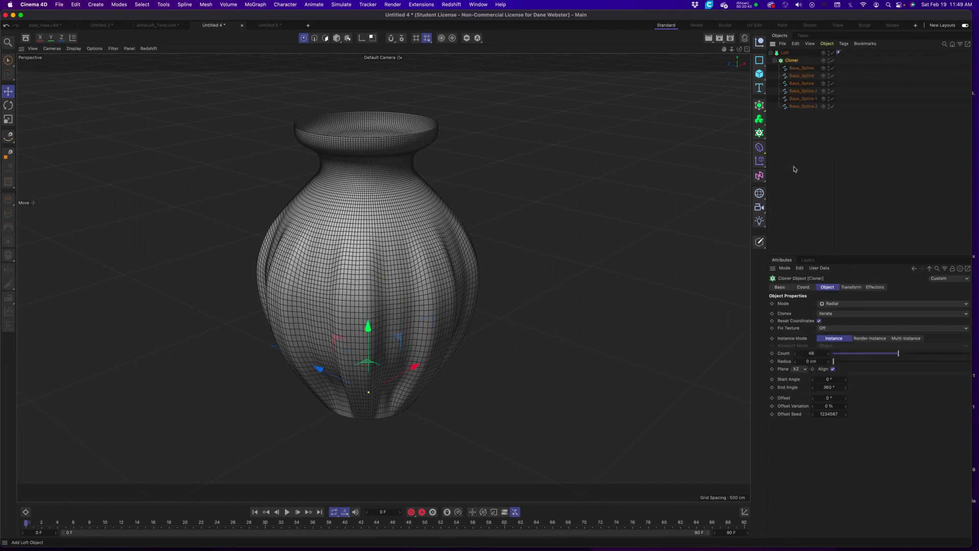
pyautogui.click(820, 353)
pyautogui.write('96')
pyautogui.press('Return')
pyautogui.keyDown('alt'); pyautogui.moveTo(388, 357); pyautogui.dragTo(538, 373); pyautogui.keyUp('alt')
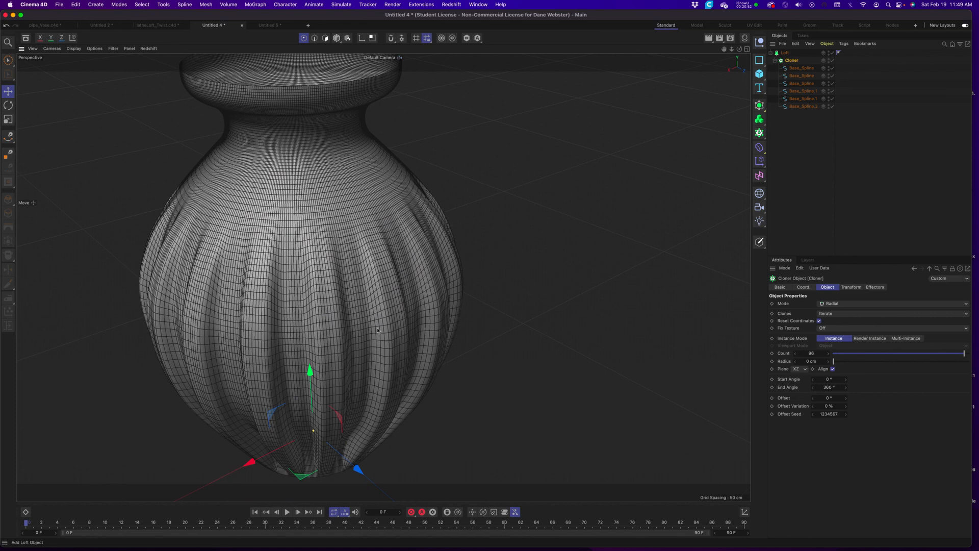
pyautogui.keyDown('alt'); pyautogui.moveTo(431, 296); pyautogui.dragTo(423, 391); pyautogui.keyUp('alt')
# - Disable the Loft and examine the cloned profile splines in the perspective and top views
pyautogui.click(832, 53)
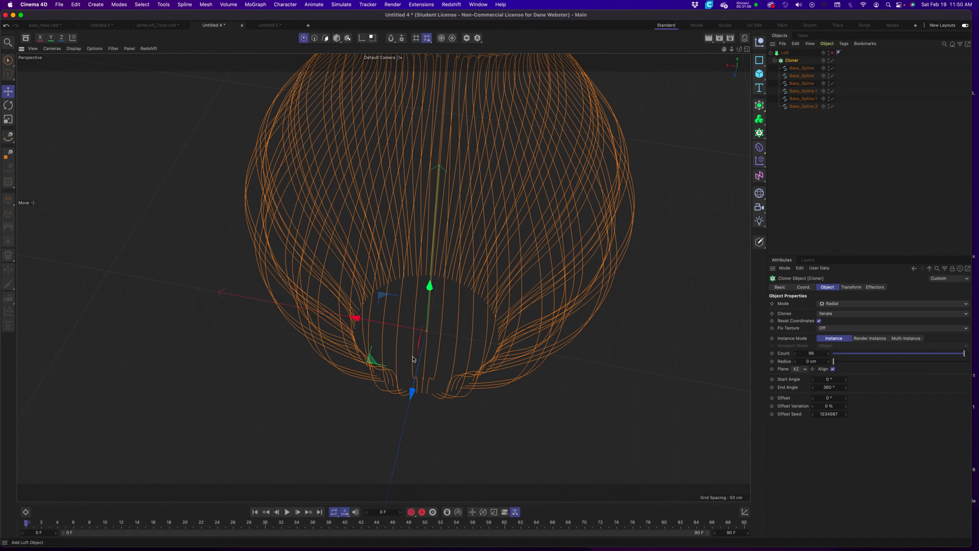
pyautogui.keyDown('alt'); pyautogui.moveTo(416, 381); pyautogui.dragTo(564, 368); pyautogui.keyUp('alt')
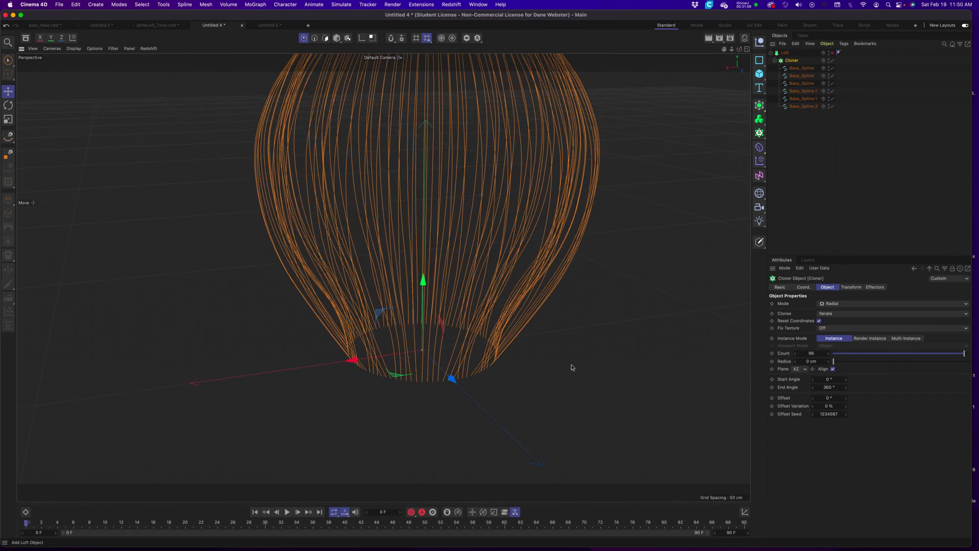
pyautogui.scroll(-10, 461, 335)
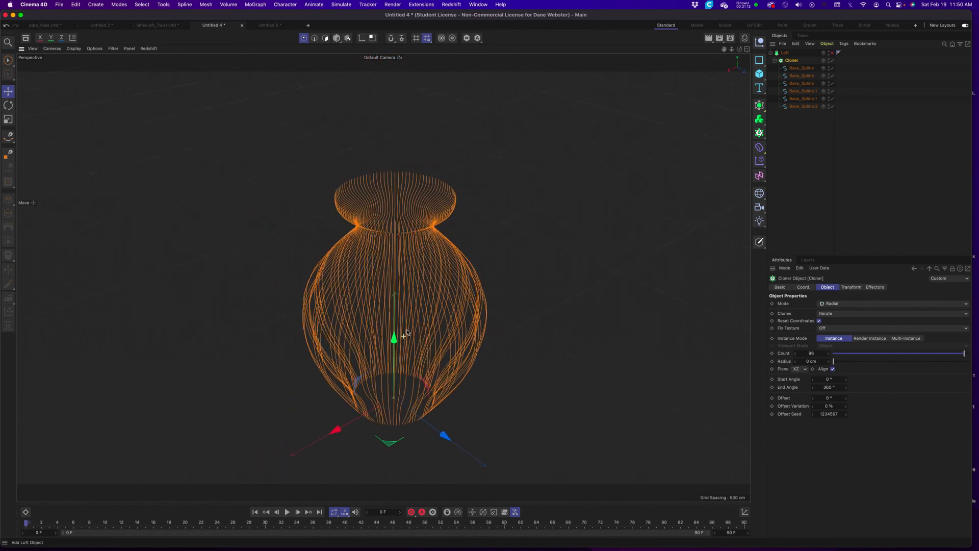
pyautogui.middleClick(515, 328)
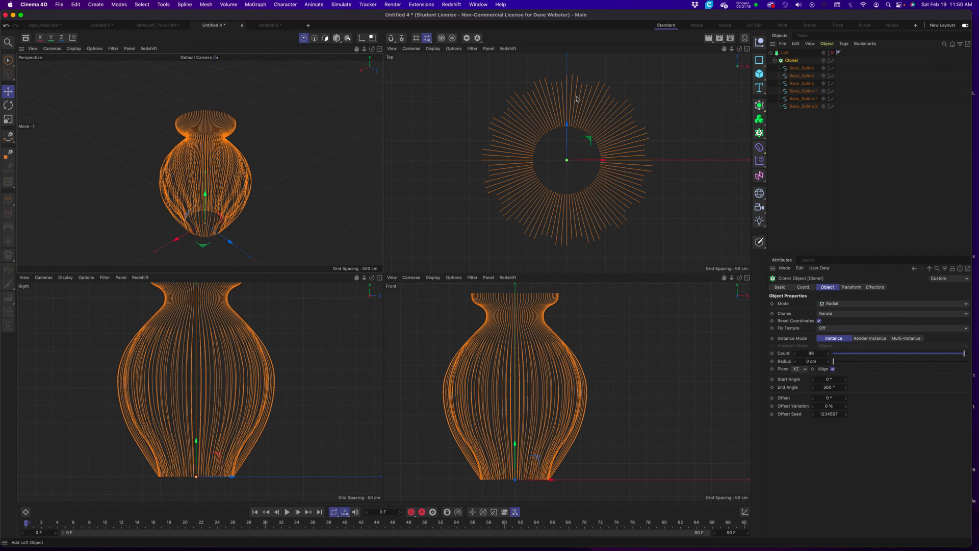
pyautogui.scroll(3, 543, 159)
pyautogui.scroll(-2, 546, 161)
pyautogui.middleClick(313, 199)
pyautogui.moveTo(313, 199)
pyautogui.keyDown('alt'); pyautogui.mouseDown()
pyautogui.moveTo(345, 186)
pyautogui.moveTo(319, 200)
pyautogui.mouseUp(); pyautogui.keyUp('alt')
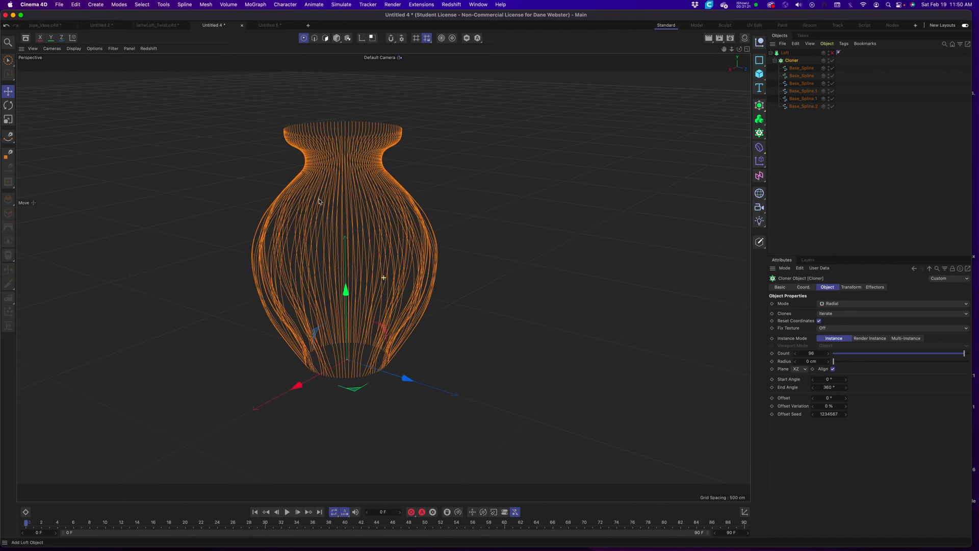
# - Re-enable the Loft and inspect the ridged vase surface from above and from the side
pyautogui.click(833, 53)
pyautogui.keyDown('alt'); pyautogui.moveTo(520, 205); pyautogui.dragTo(414, 208); pyautogui.keyUp('alt')
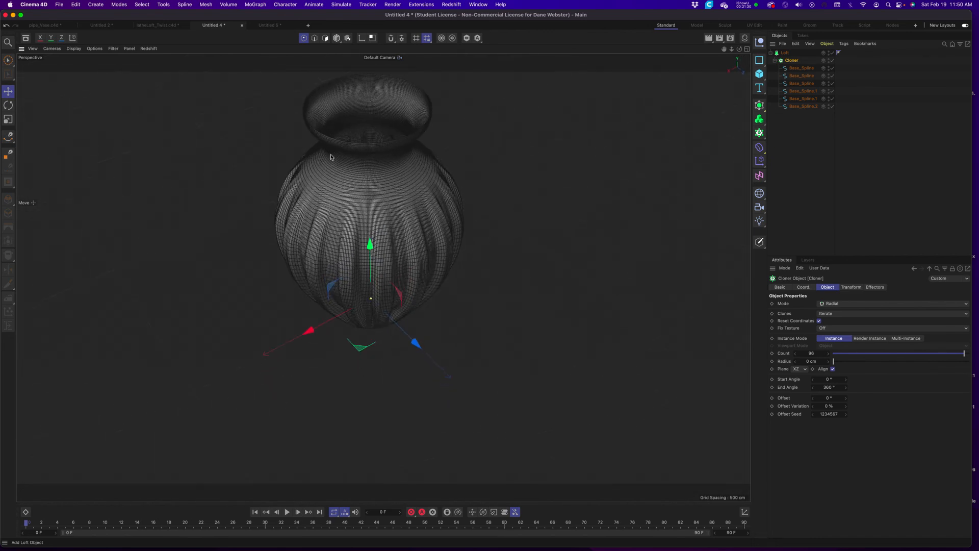
pyautogui.keyDown('alt'); pyautogui.moveTo(373, 259); pyautogui.dragTo(391, 290, button='middle'); pyautogui.keyUp('alt')
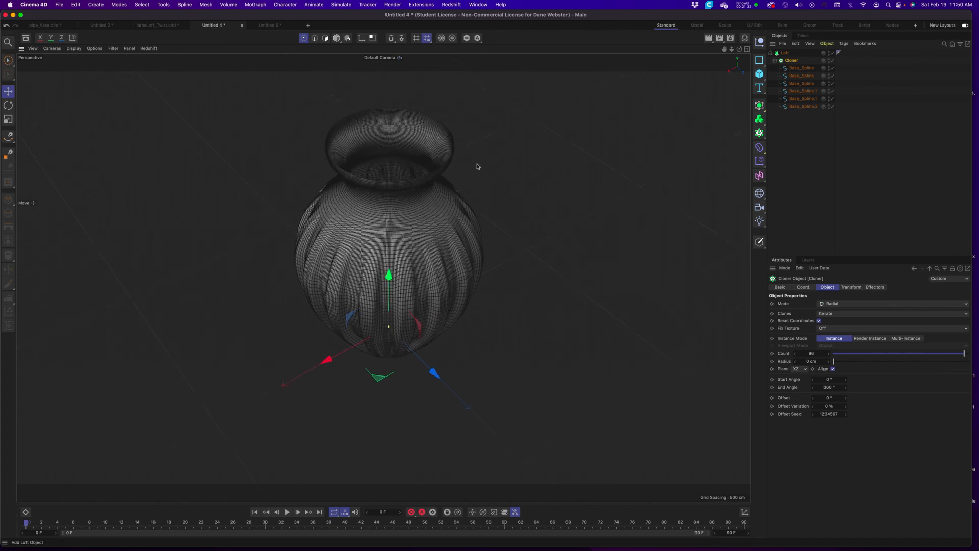
pyautogui.keyDown('alt'); pyautogui.moveTo(418, 245); pyautogui.dragTo(361, 144); pyautogui.keyUp('alt')
pyautogui.keyDown('alt'); pyautogui.moveTo(370, 227); pyautogui.dragTo(432, 225, button='middle'); pyautogui.keyUp('alt')
pyautogui.keyDown('alt'); pyautogui.moveTo(402, 256); pyautogui.dragTo(400, 296); pyautogui.keyUp('alt')
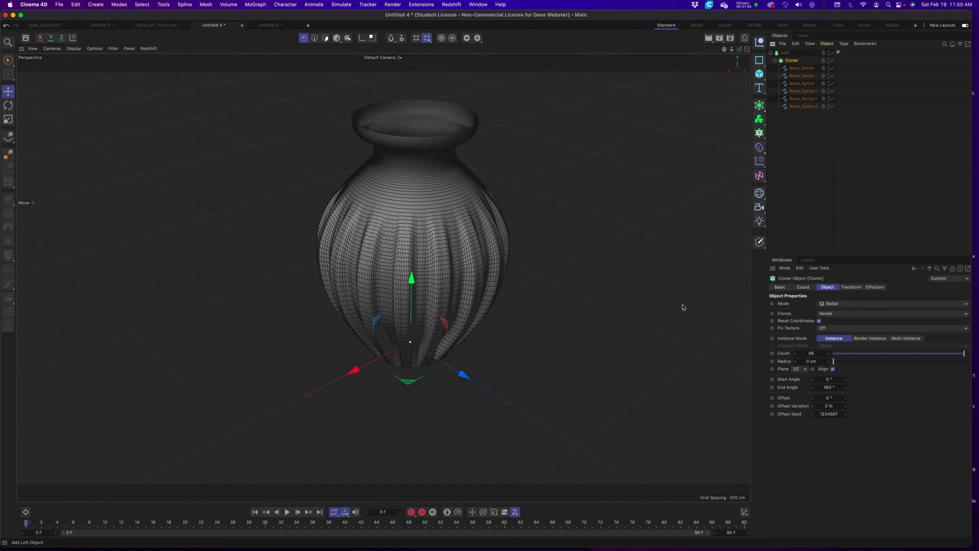
# - Set the Cloner's Clones distribution to Random and inspect the ridges around the vase
pyautogui.click(839, 314)
pyautogui.click(840, 330)
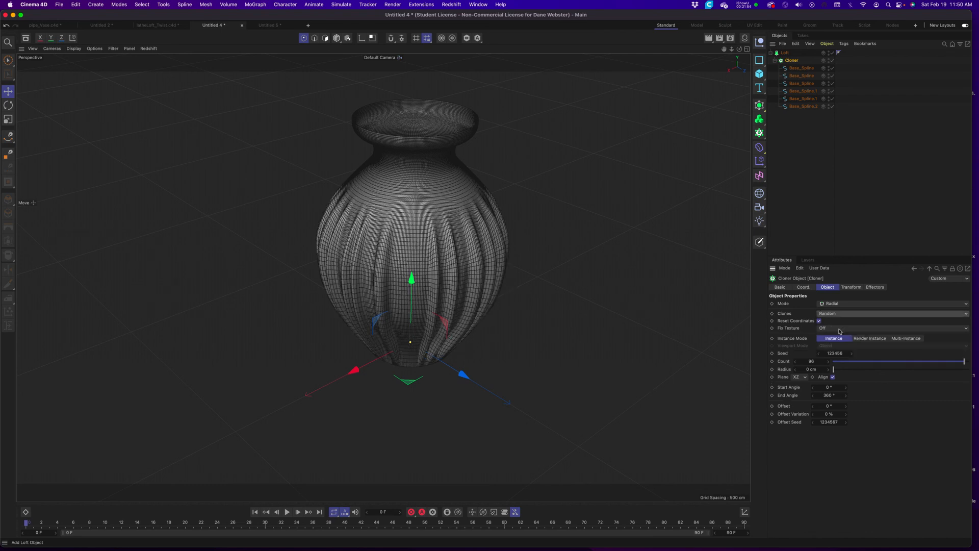
pyautogui.keyDown('alt'); pyautogui.moveTo(375, 284); pyautogui.dragTo(526, 291); pyautogui.keyUp('alt')
pyautogui.keyDown('alt'); pyautogui.moveTo(464, 281); pyautogui.dragTo(497, 275); pyautogui.keyUp('alt')
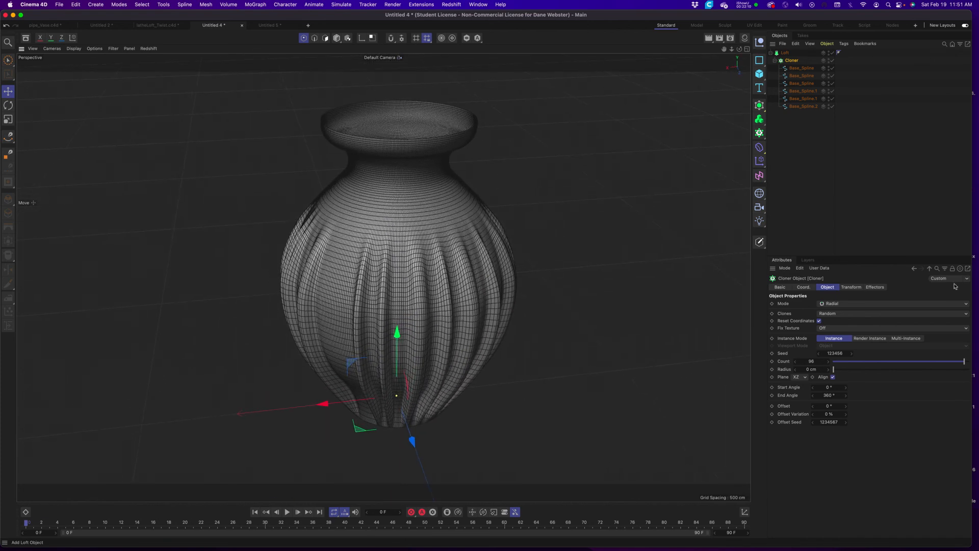
# - Step the Cloner's random seed up to 123460 and inspect the ridge variation around the vase
pyautogui.click(851, 354)
pyautogui.click(851, 353)
pyautogui.click(851, 354)
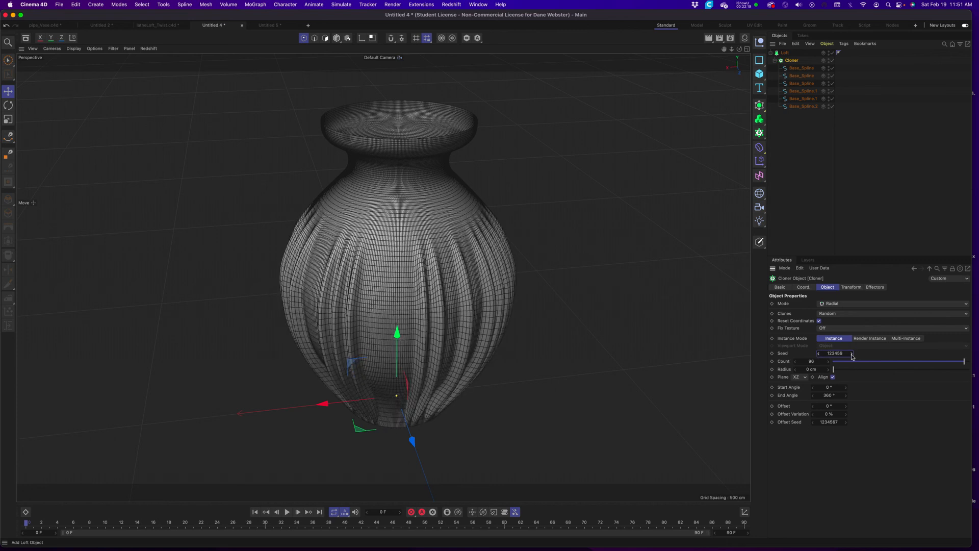
pyautogui.click(851, 354)
pyautogui.keyDown('alt'); pyautogui.moveTo(543, 322); pyautogui.dragTo(464, 344); pyautogui.keyUp('alt')
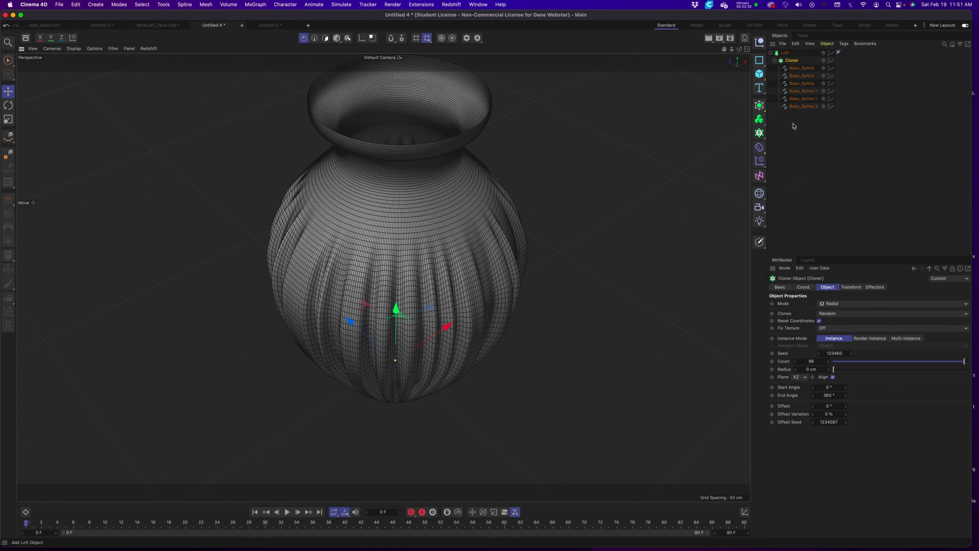
pyautogui.keyDown('alt'); pyautogui.moveTo(507, 233); pyautogui.dragTo(495, 227); pyautogui.keyUp('alt')
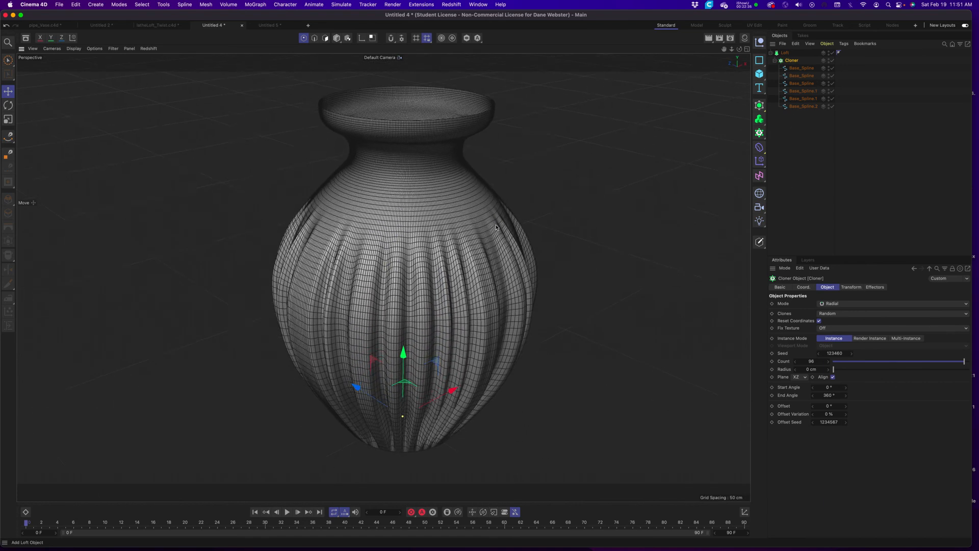
# - Set the Cloner's Clones distribution back to Iterate and view the evenly ridged vase from the side
pyautogui.click(841, 313)
pyautogui.click(844, 321)
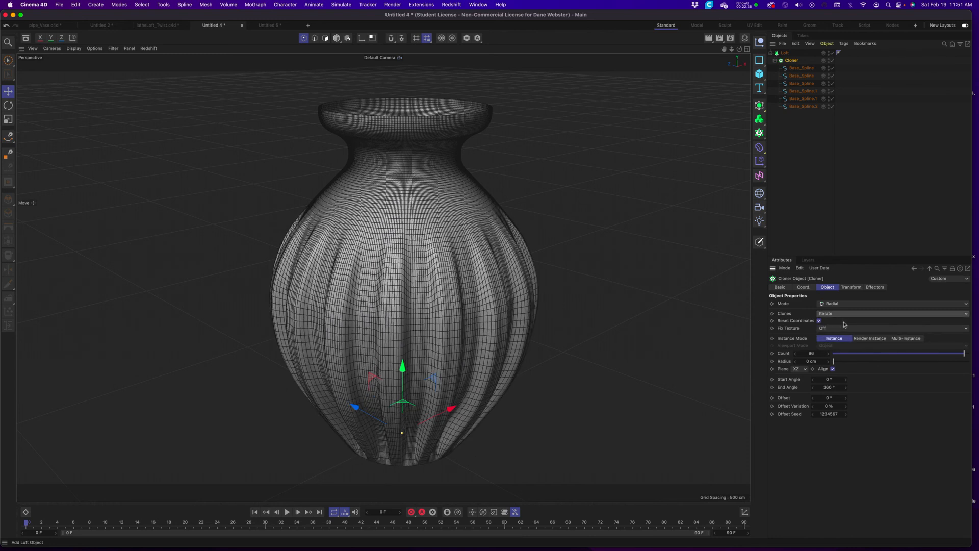
pyautogui.keyDown('alt'); pyautogui.moveTo(597, 300); pyautogui.dragTo(461, 272); pyautogui.keyUp('alt')
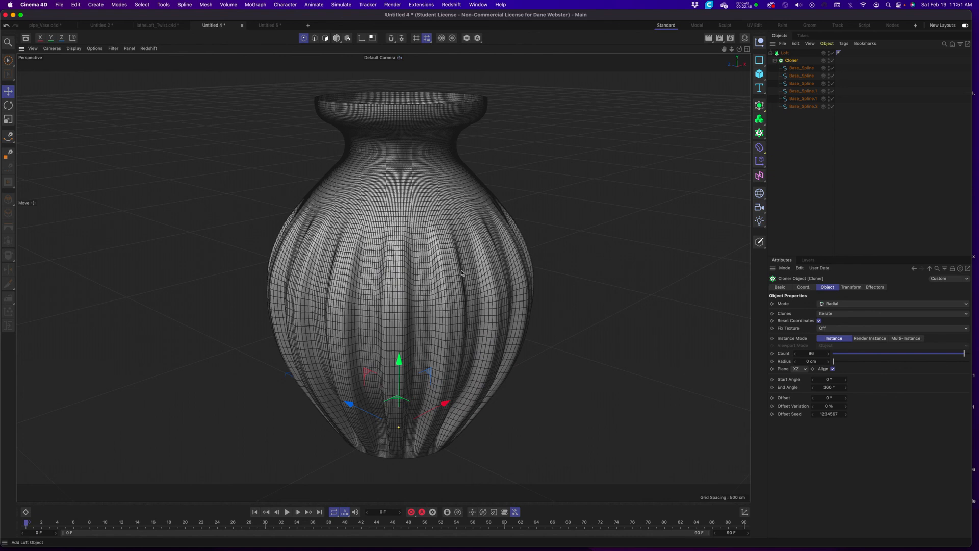
pyautogui.click(746, 6)
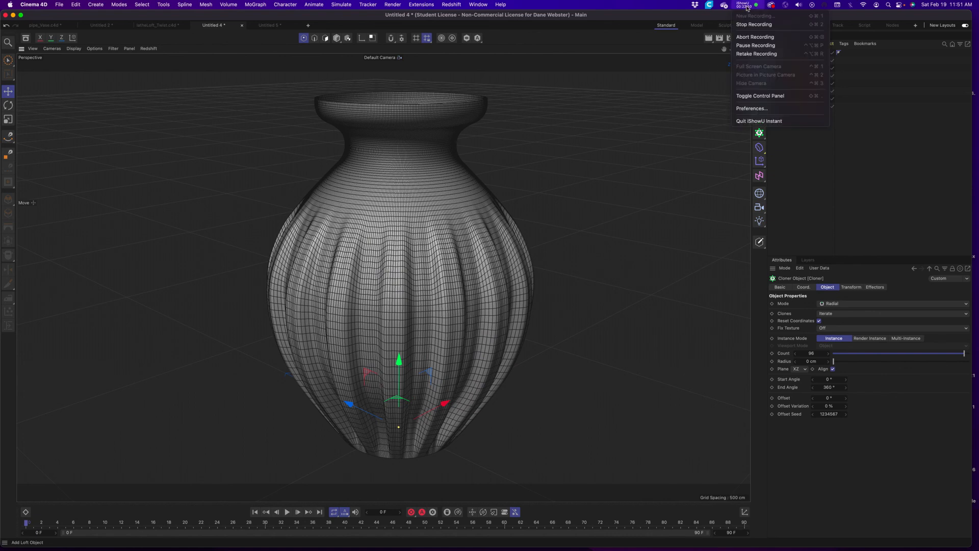